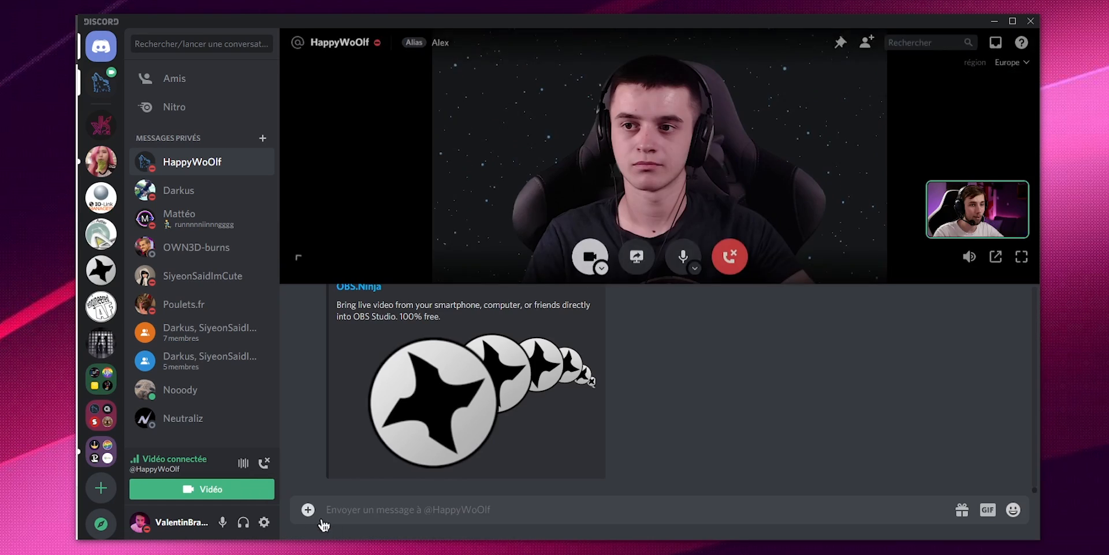
Step: Send the copied room invitation link to the guest in the Discord private conversation
key(ctrl+v)
key(Return)
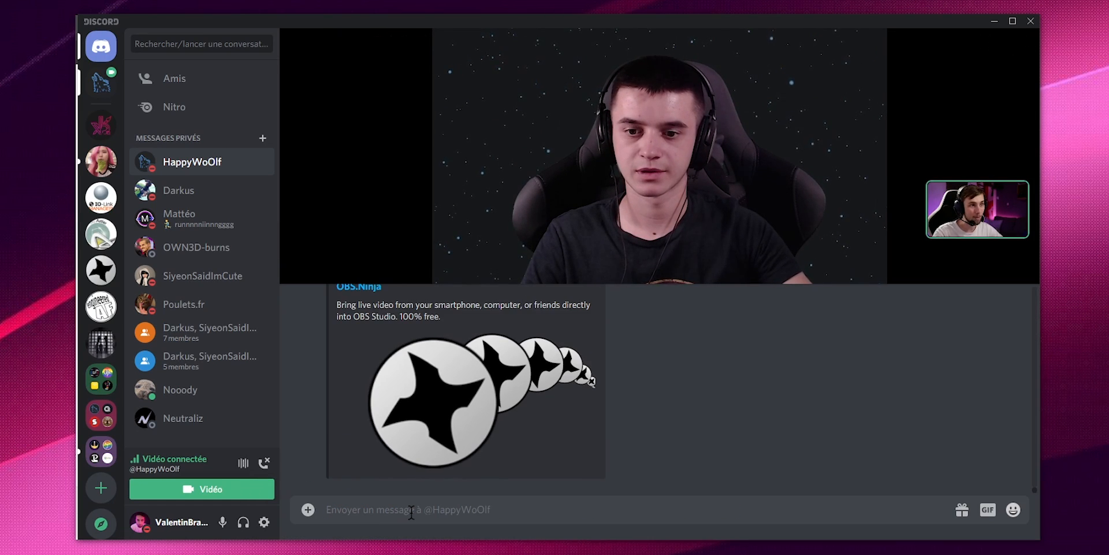
click(297, 252)
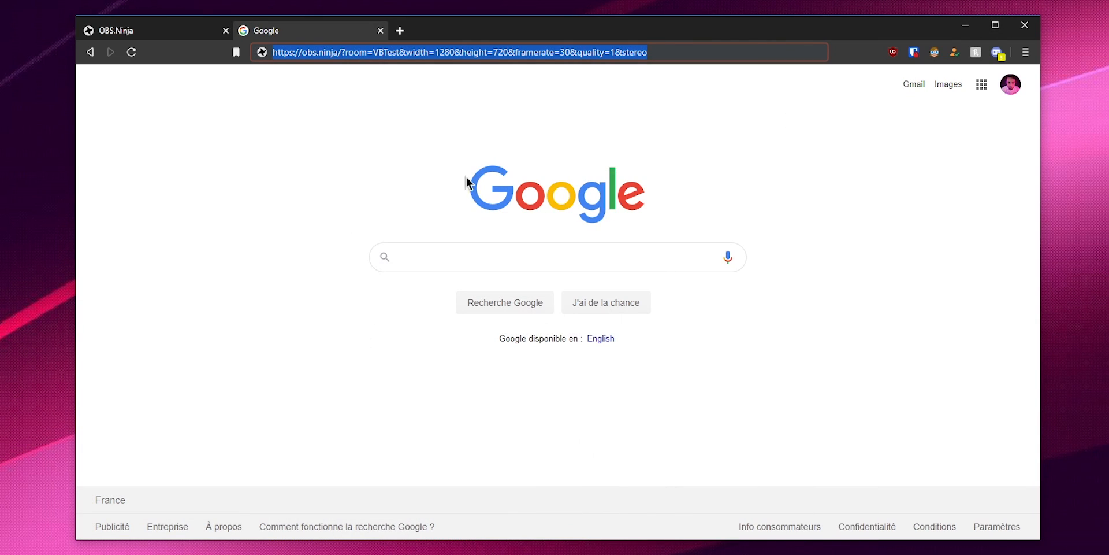
Step: Load the VBTest room link with width 1280, height 720, framerate 30, quality 1 and stereo, and choose to join with camera
click(696, 54)
key(Return)
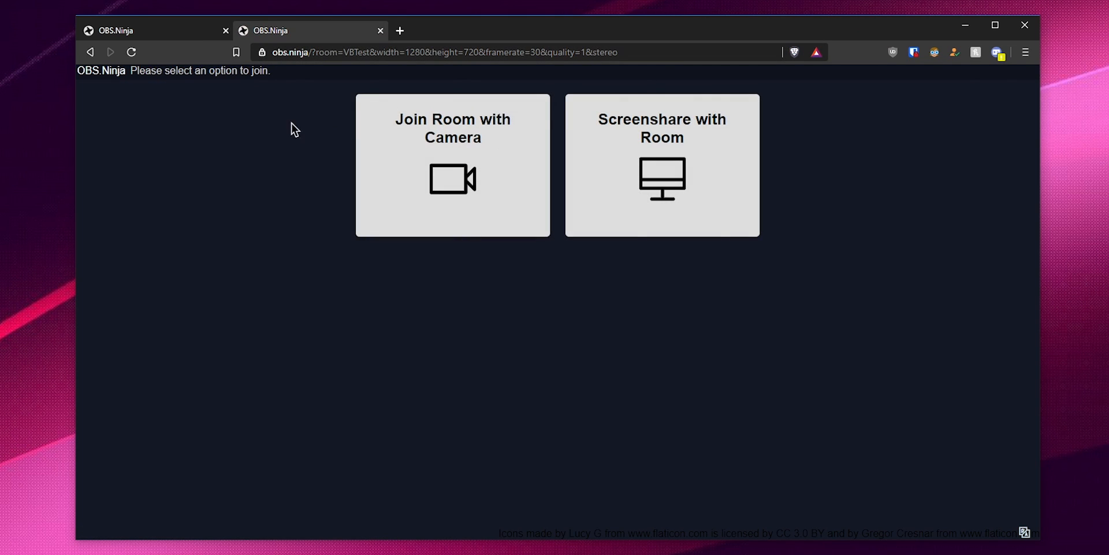
click(145, 36)
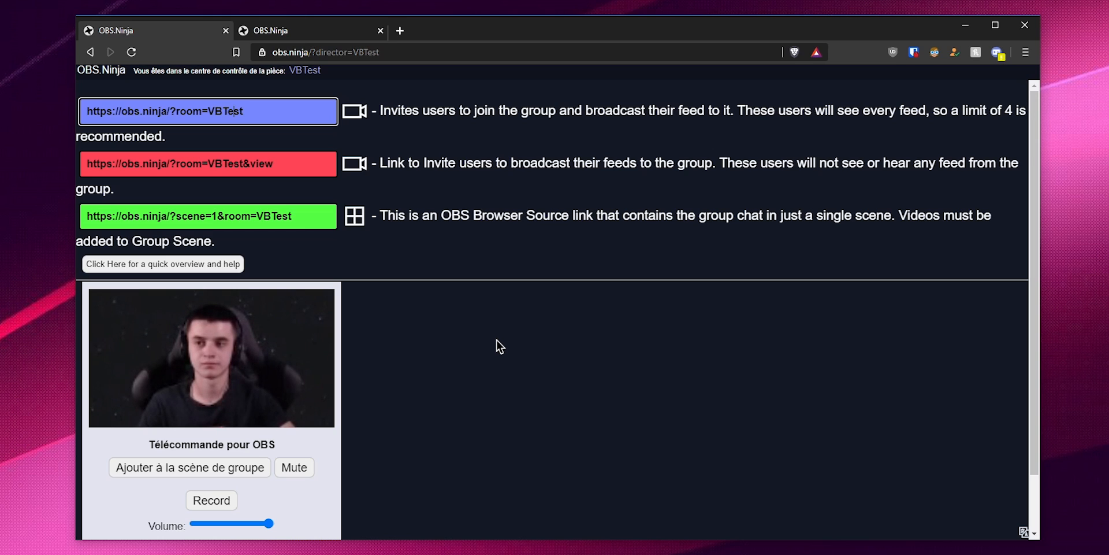
click(290, 32)
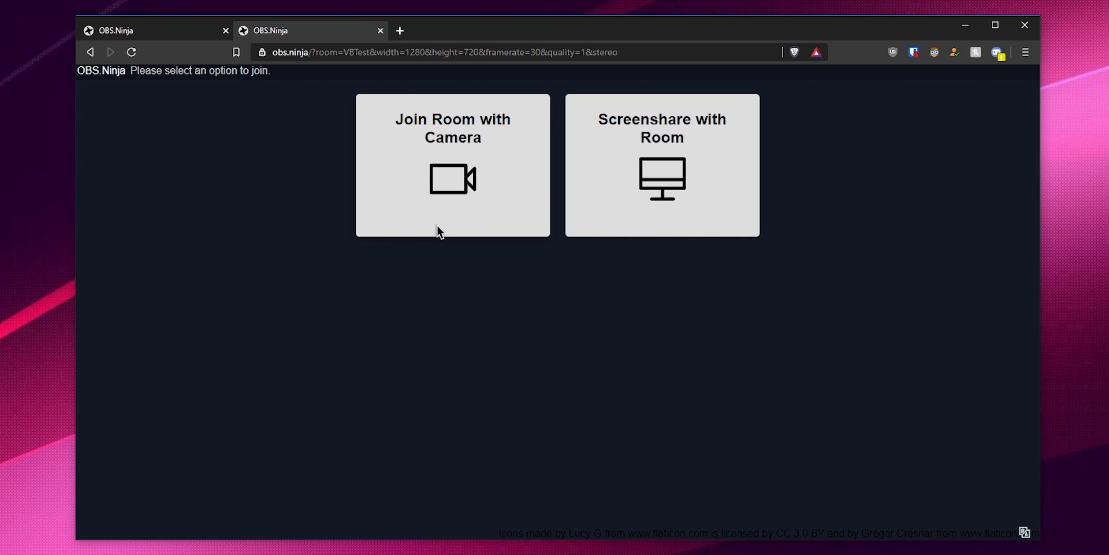
click(450, 196)
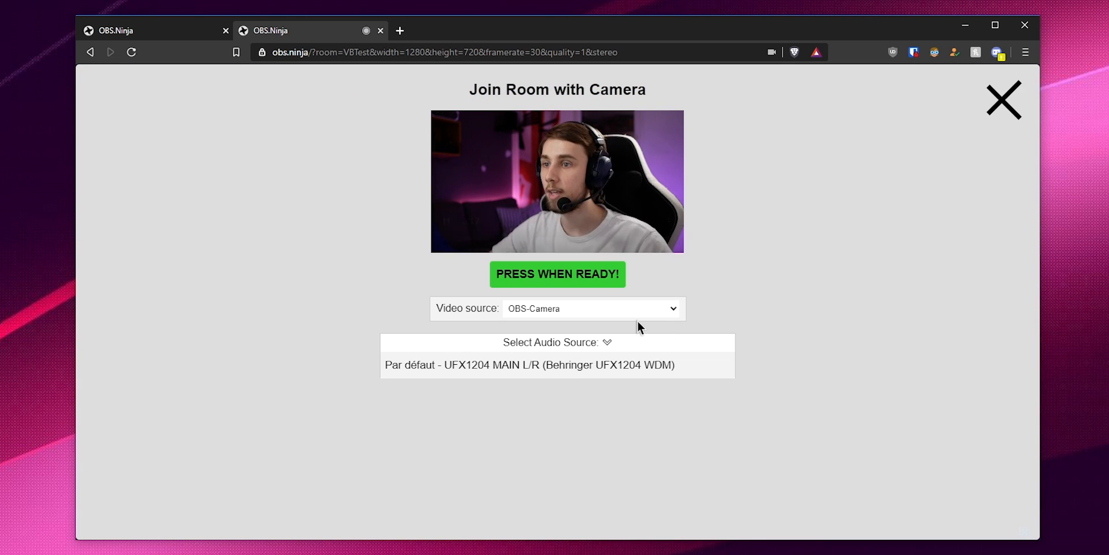
Step: Set the audio source to VoiceMeeter Aux Output (VB-Audio VoiceMeeter AUX VAIO) and enter the room with OBS-Camera as video source
click(597, 344)
scroll(404, 371, down, 1)
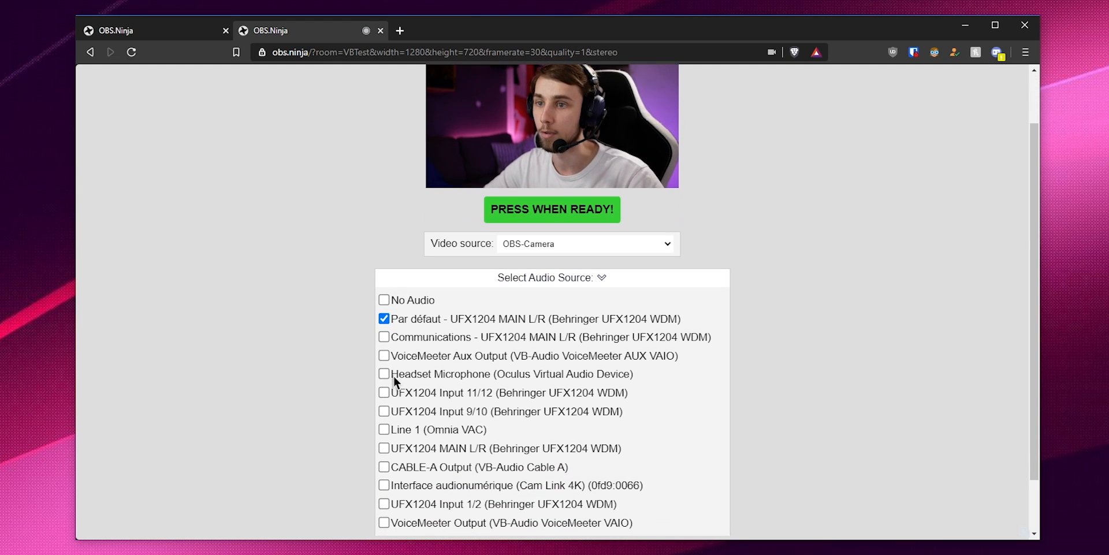
click(384, 356)
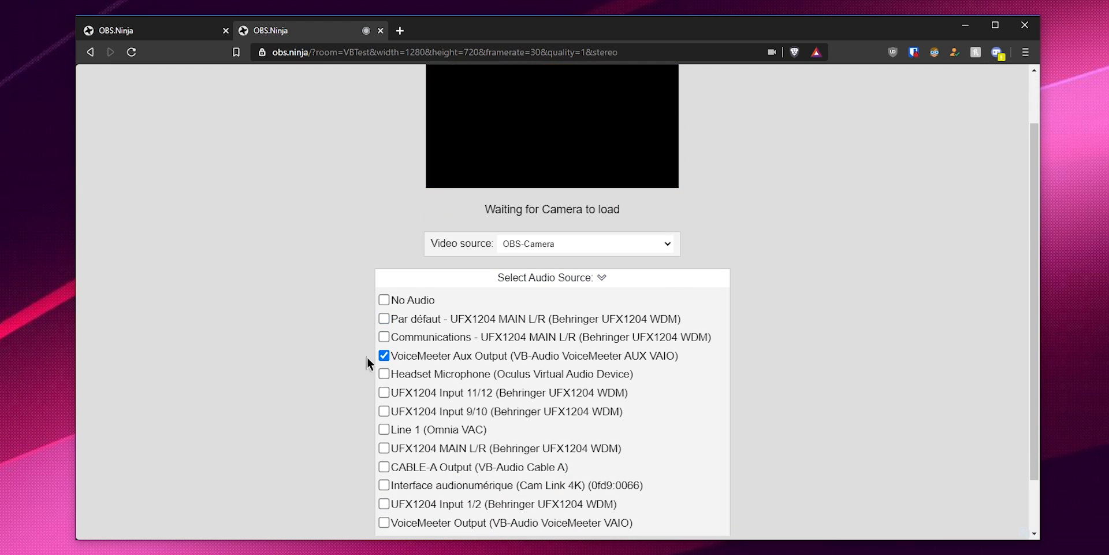
scroll(340, 352, up, 1)
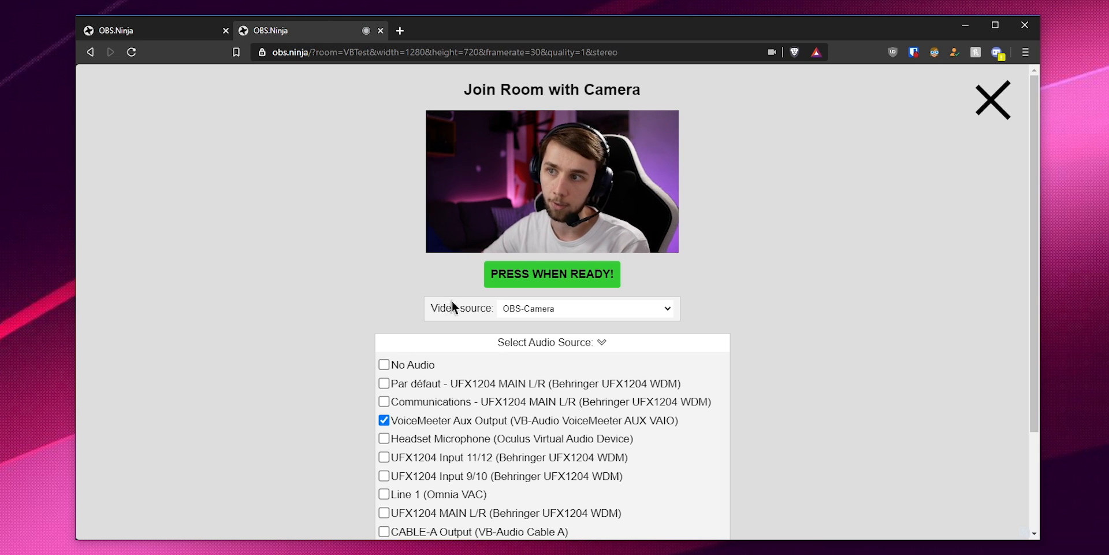
click(533, 282)
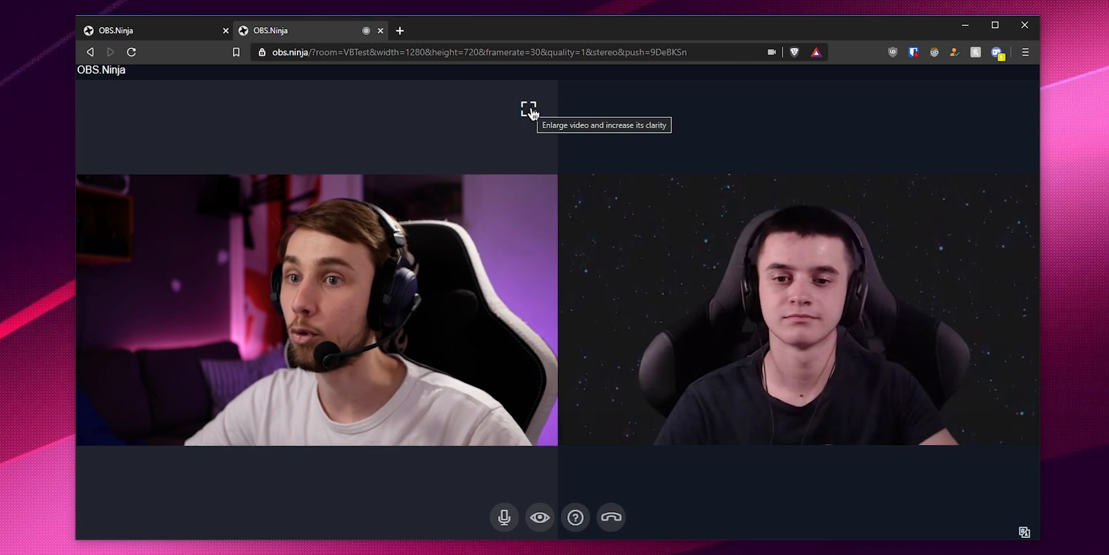
Step: Try enlarging the guest's video and restoring the side-by-side view, and turn the own camera off and on again
click(530, 111)
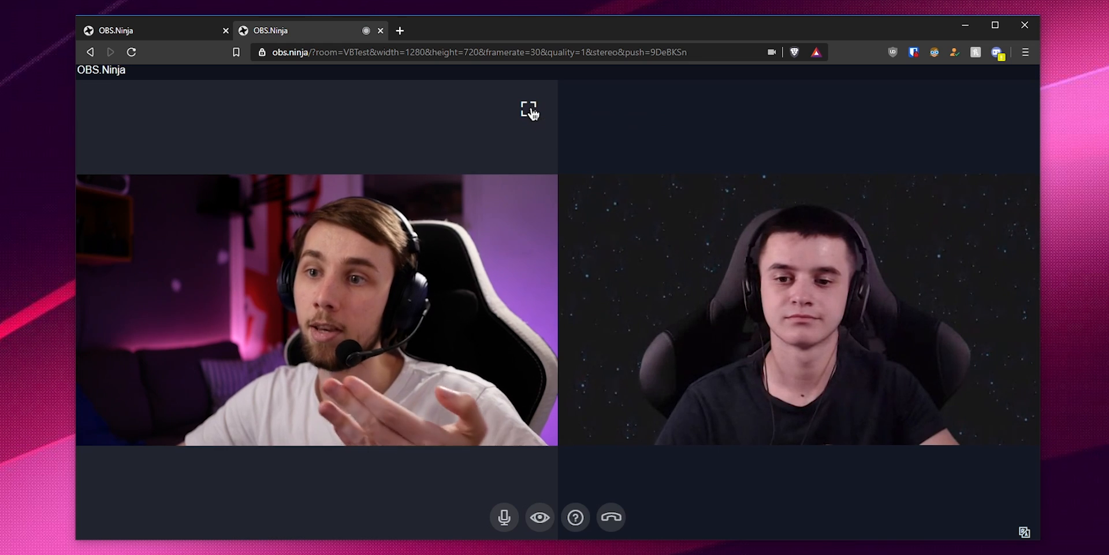
click(1010, 110)
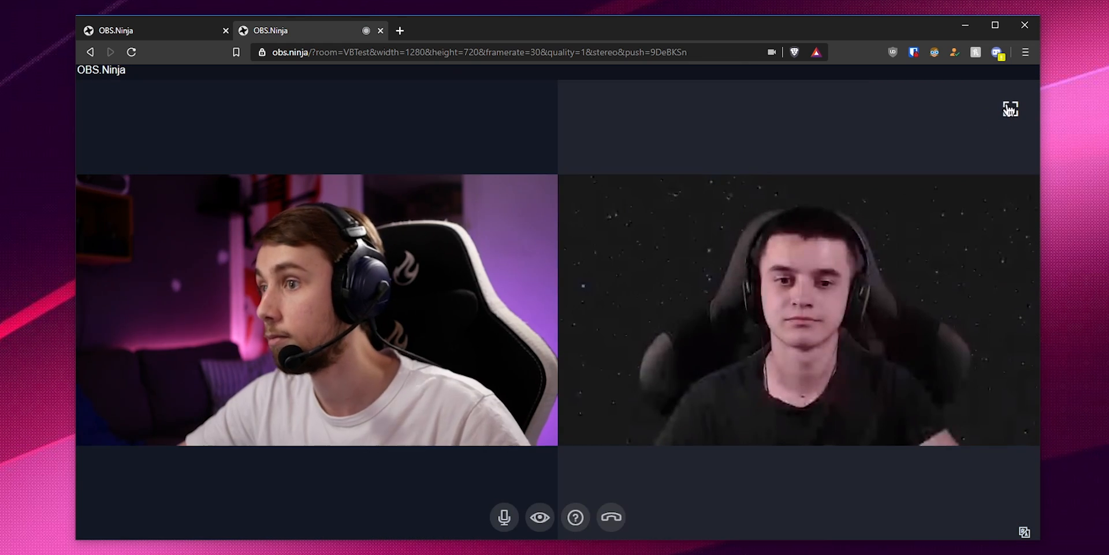
click(1010, 110)
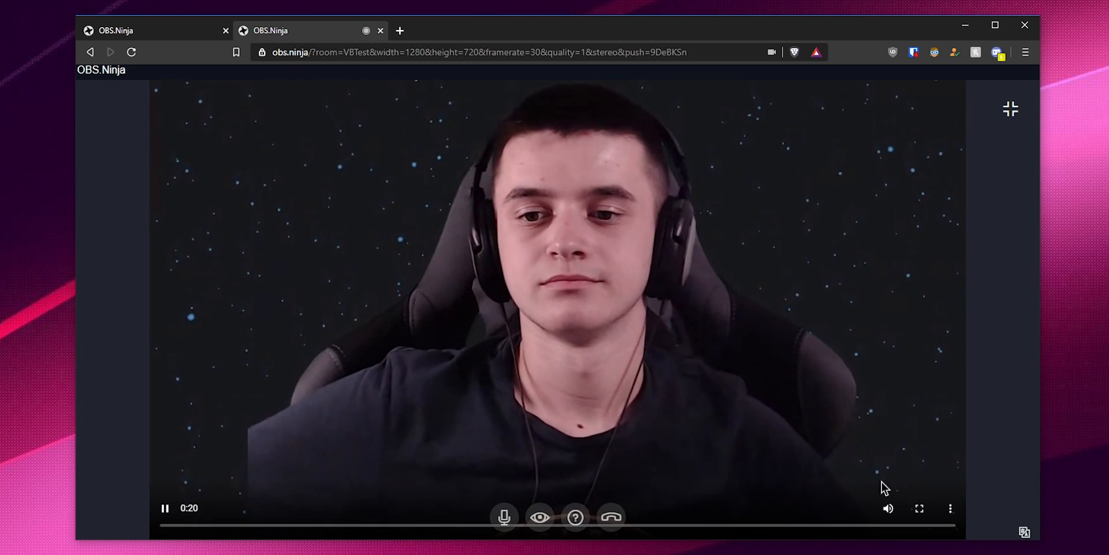
click(1006, 114)
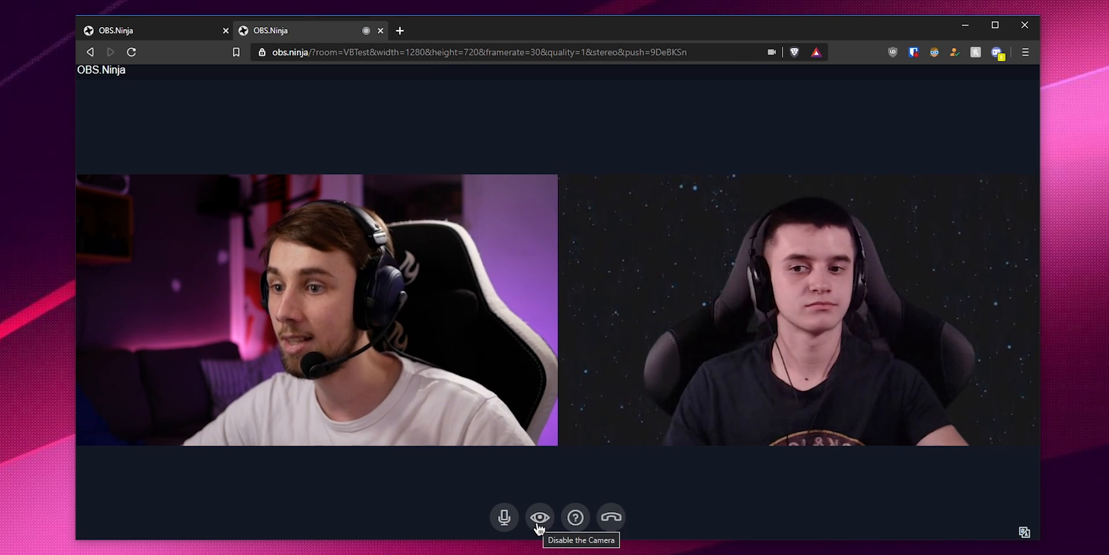
click(538, 520)
click(538, 522)
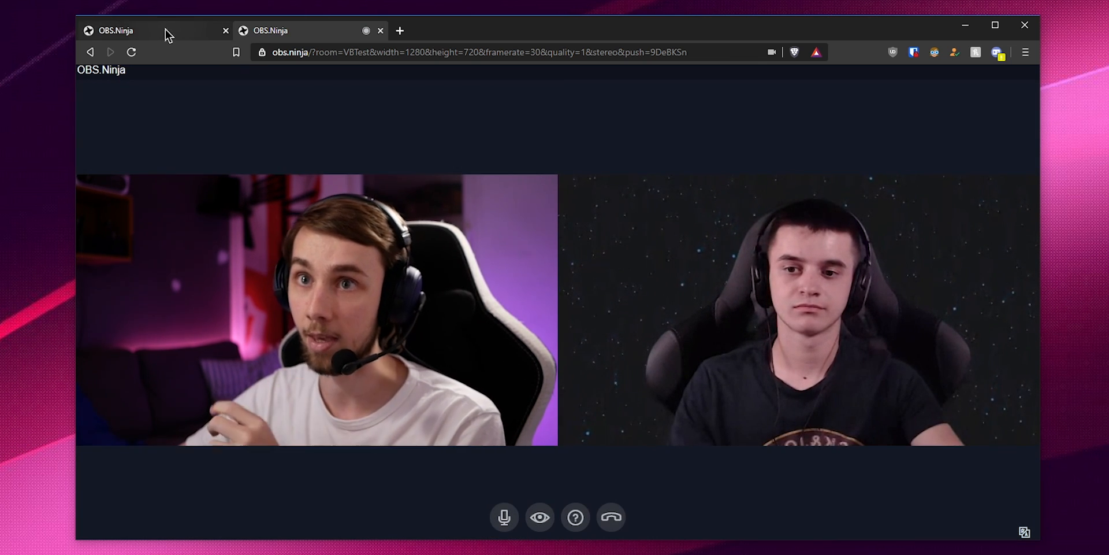
Step: Copy the solo OBS link of the host's own camera feed from the VBTest director page
click(167, 33)
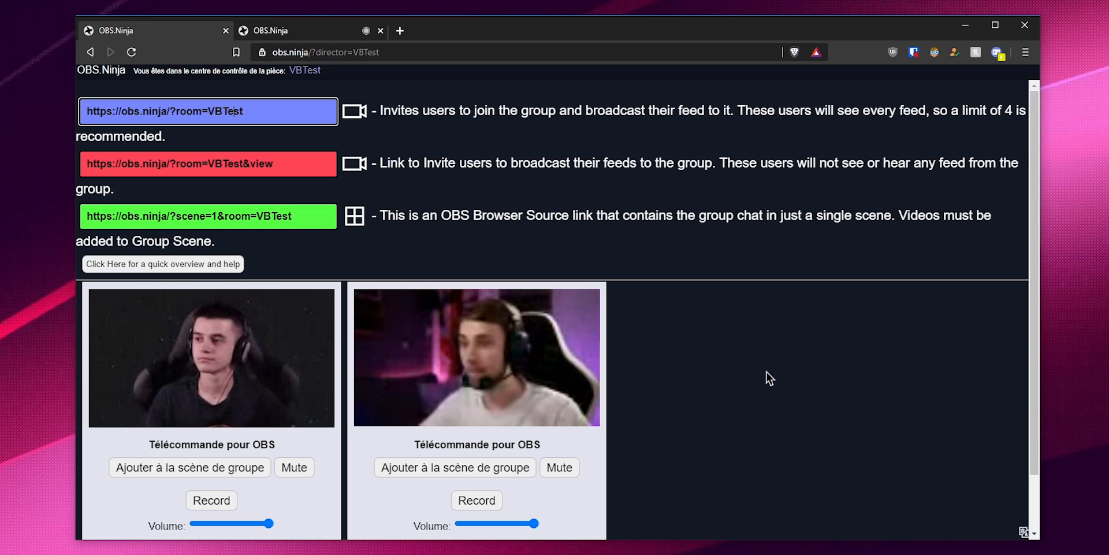
scroll(750, 376, down, 1)
mouse_move(234, 325)
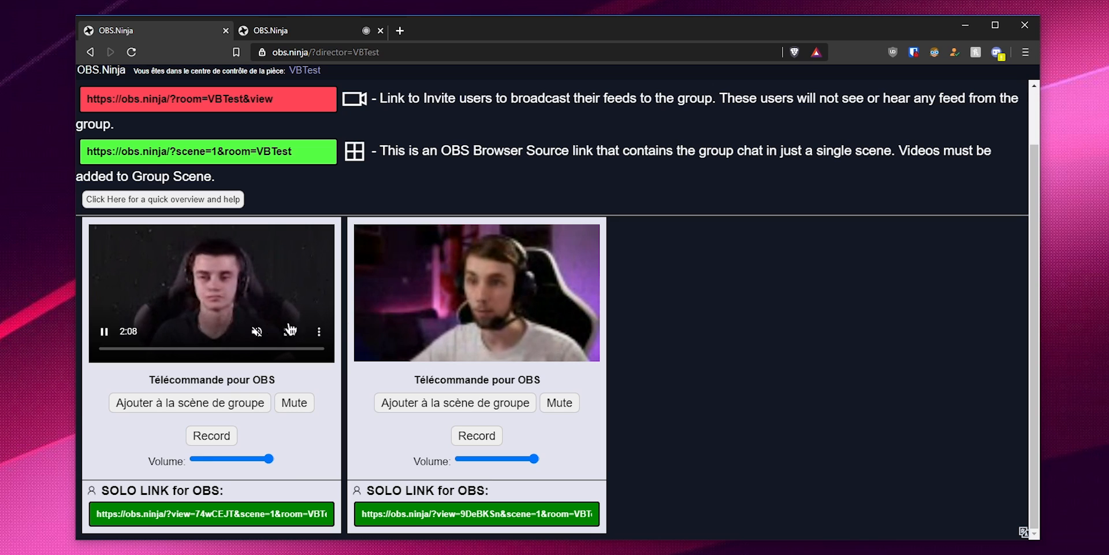
mouse_move(558, 316)
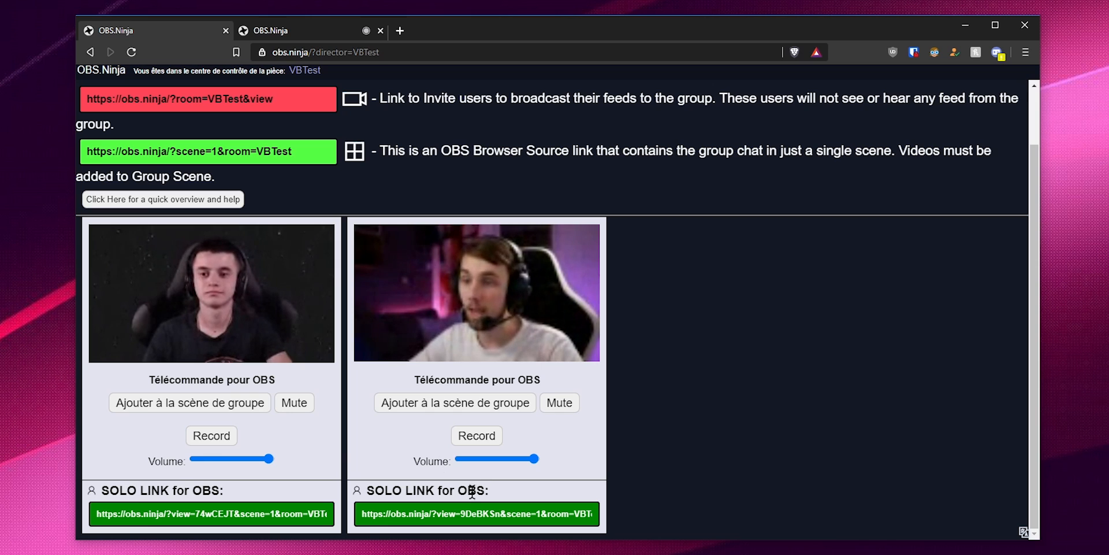
click(450, 516)
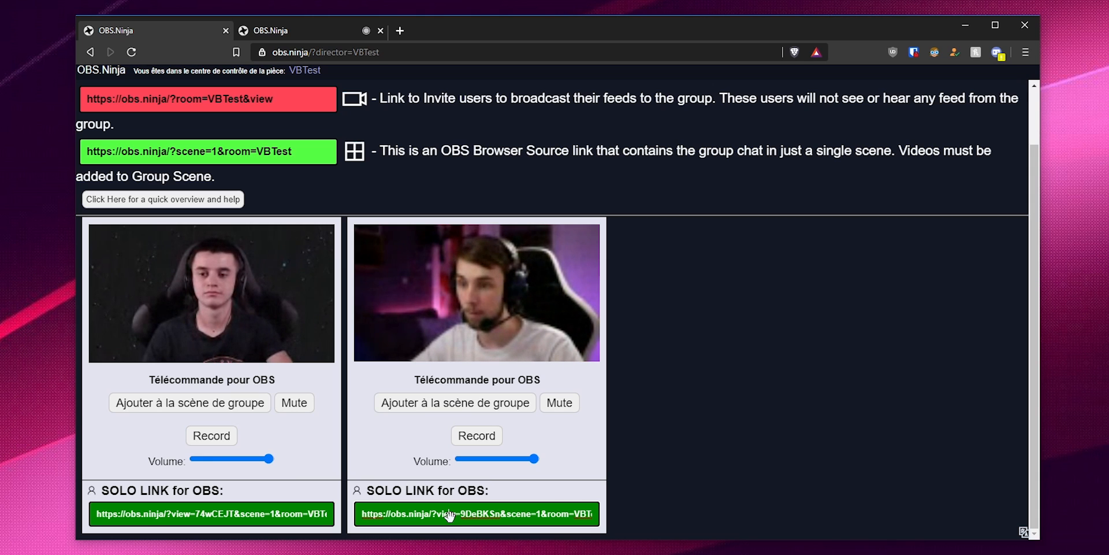
Step: Launch OBS Studio (64bit), allowing a second instance alongside the one already running
click(5, 552)
text(obs)
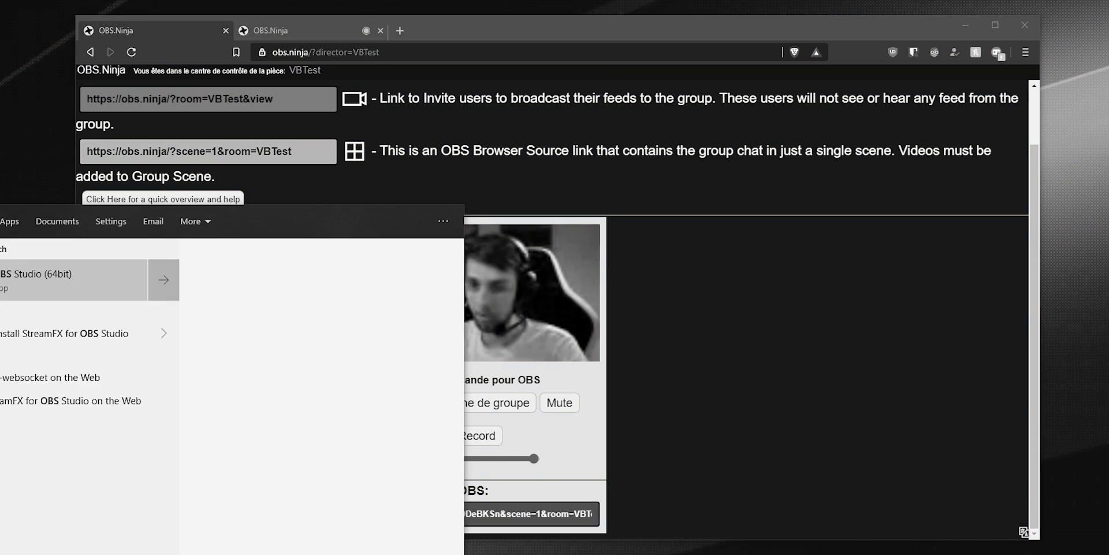
key(Return)
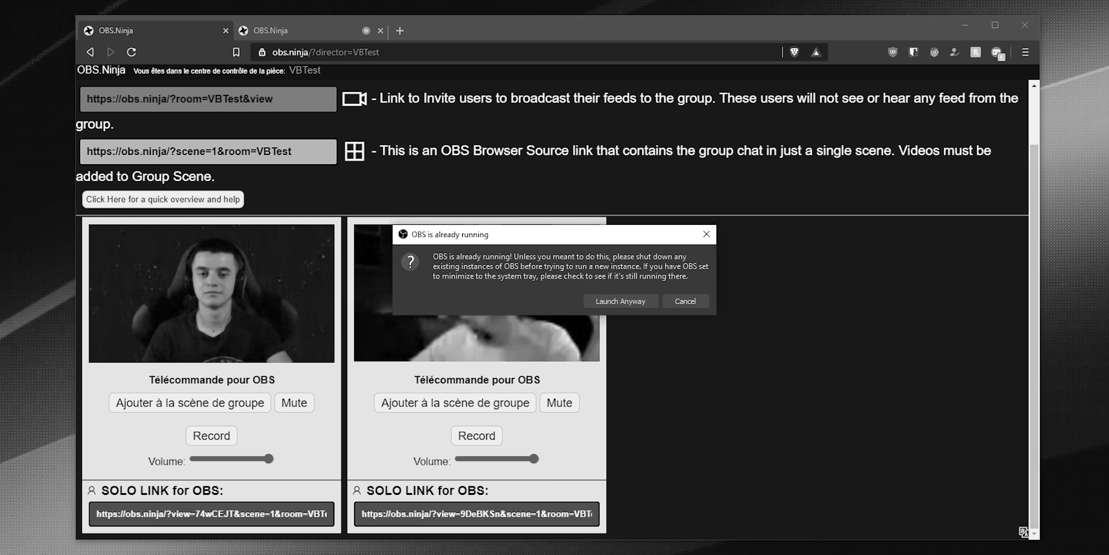
click(627, 303)
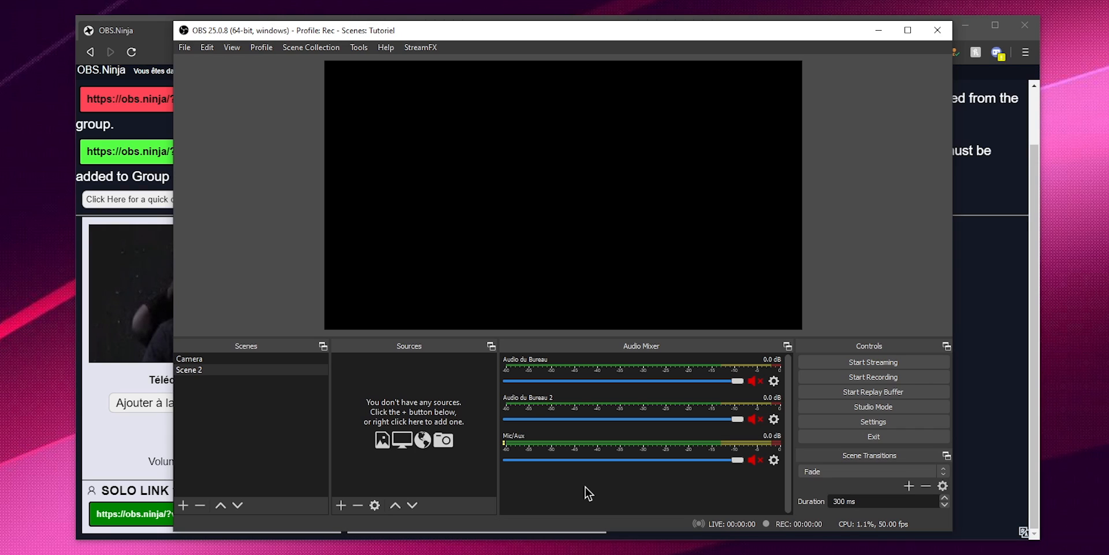
Step: Add a new visible Browser source named with the host's first name to Scene 2
click(343, 507)
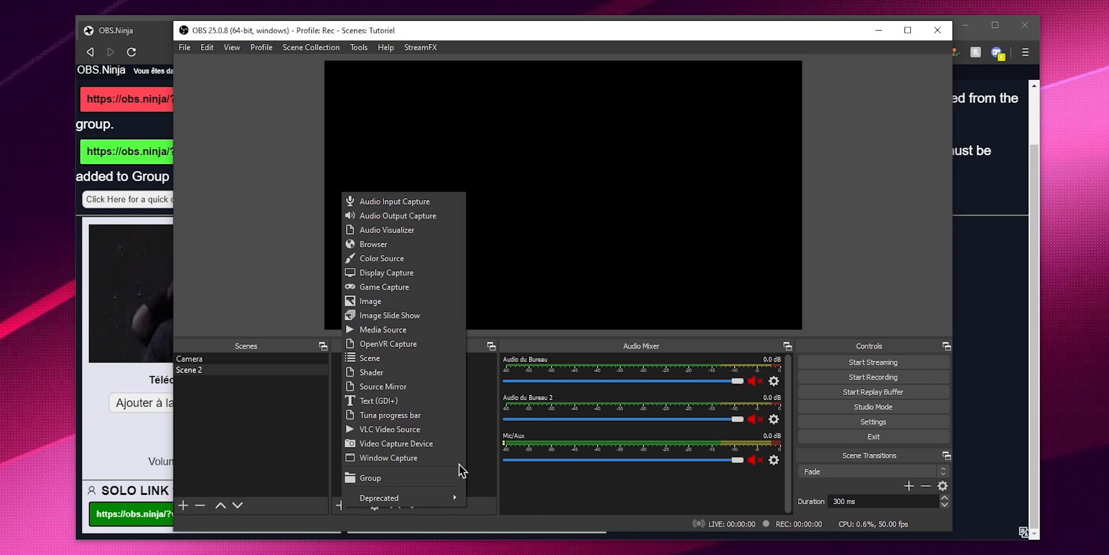
click(404, 245)
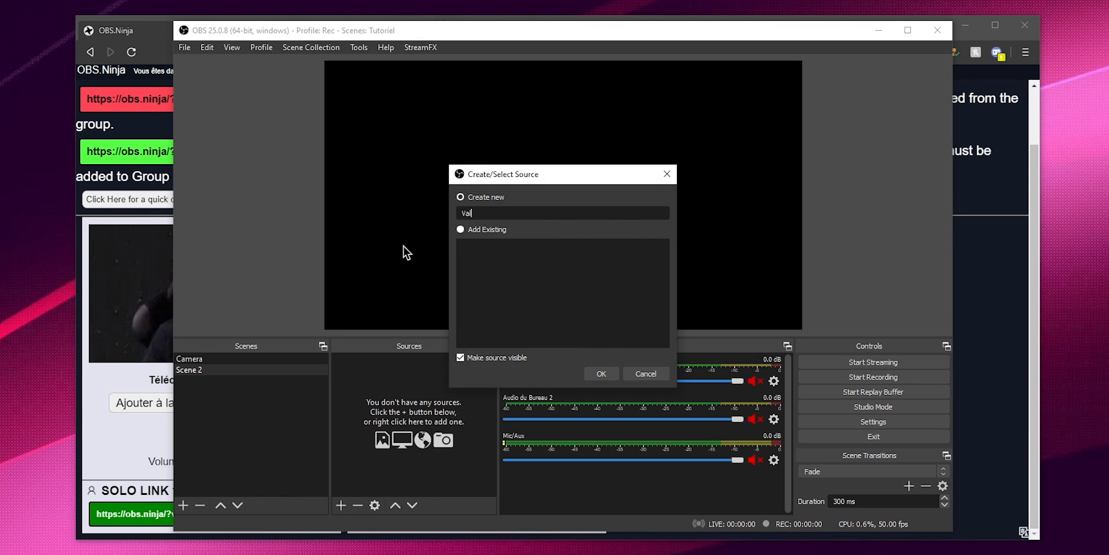
click(601, 374)
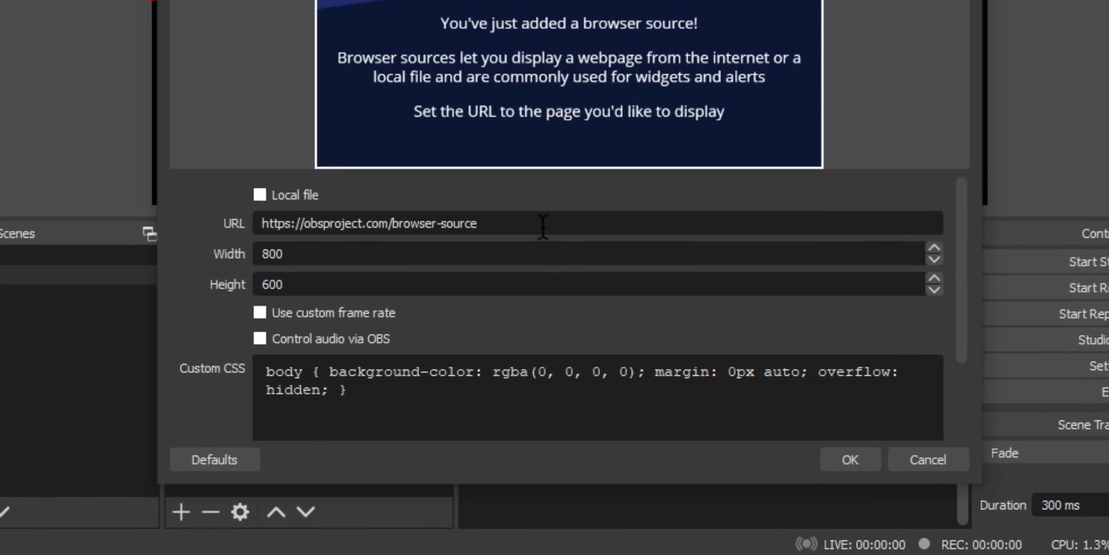
Step: Set the browser source's URL to the copied solo link extended with &codec=vp8, its width to 1920 and height to 1080
drag(543, 225, 208, 223)
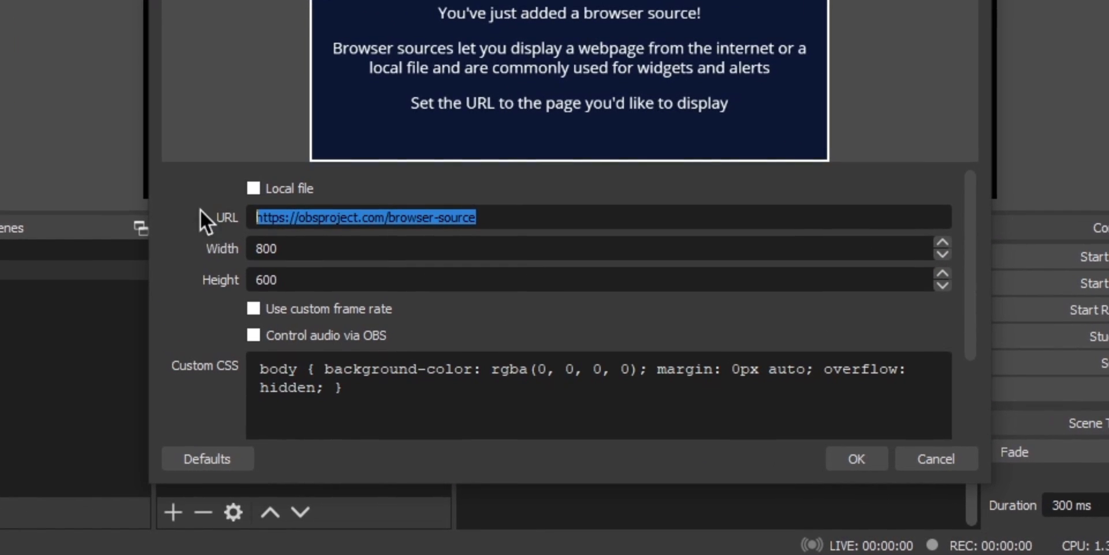
key(ctrl+v)
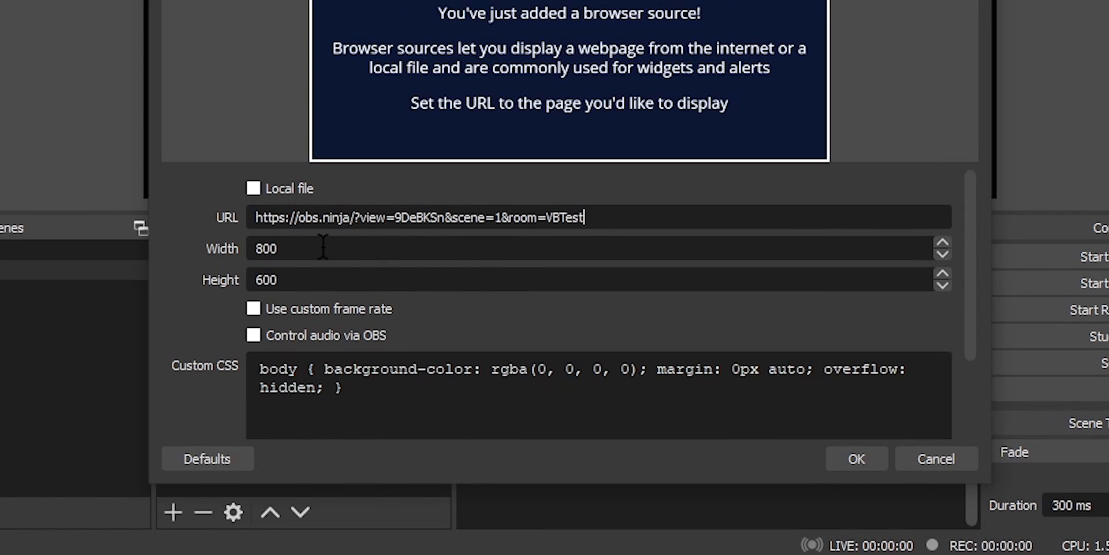
drag(323, 248, 161, 249)
text(1920)
drag(317, 287, 207, 296)
text(1080)
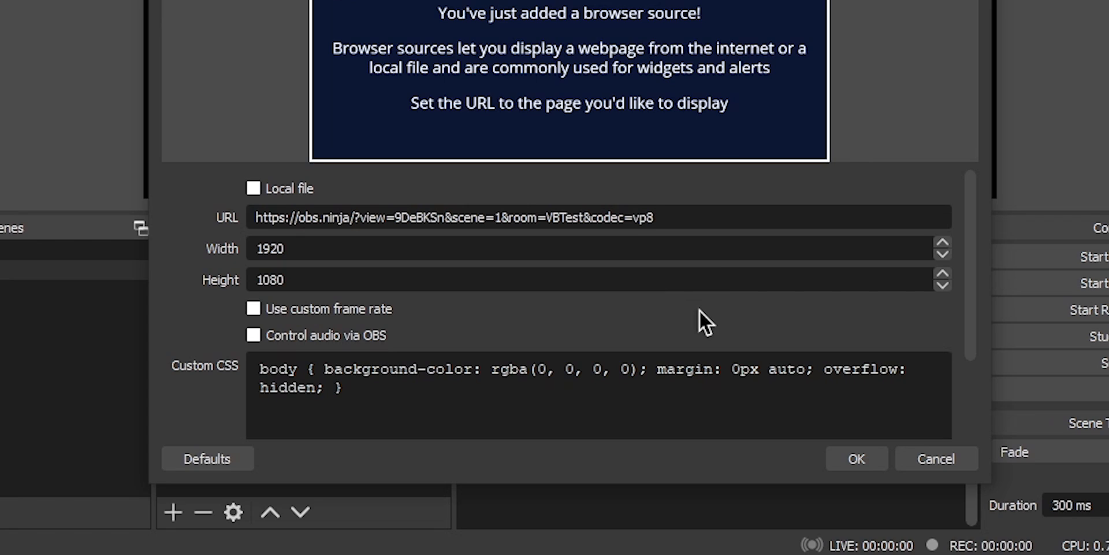
text(&bitrate=6000)
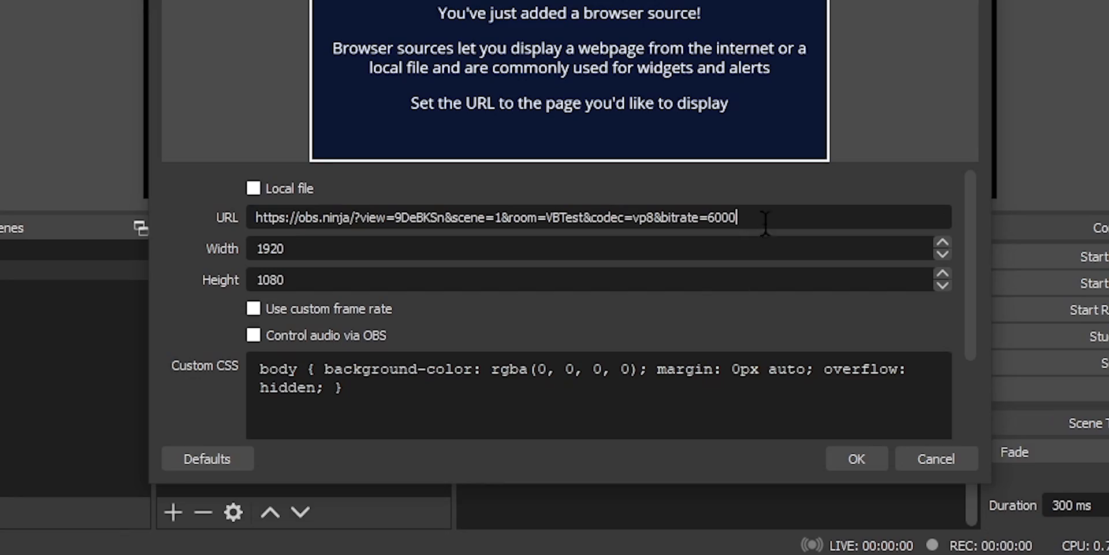
drag(766, 223, 678, 230)
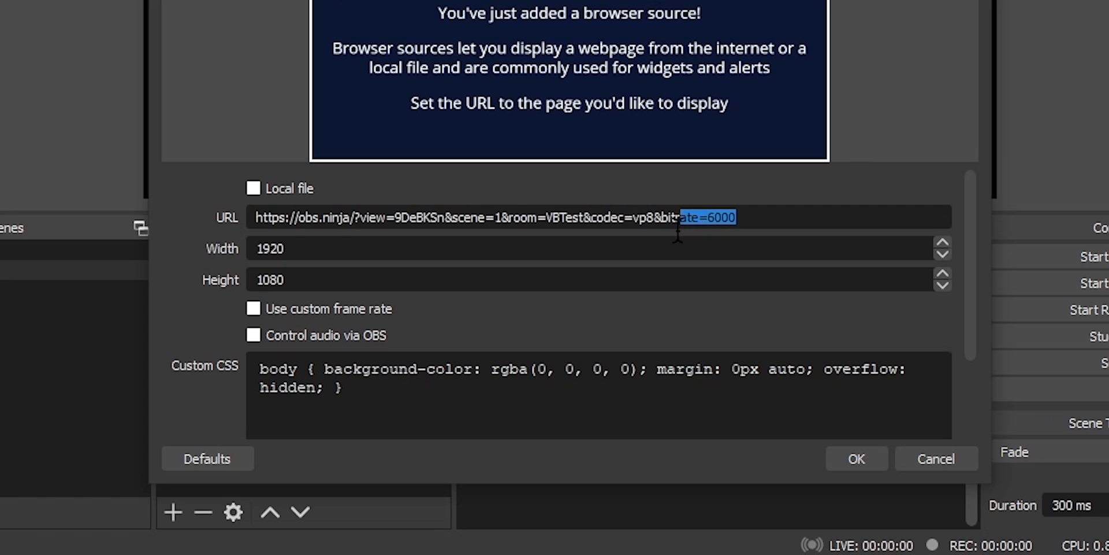
key(BackSpace)
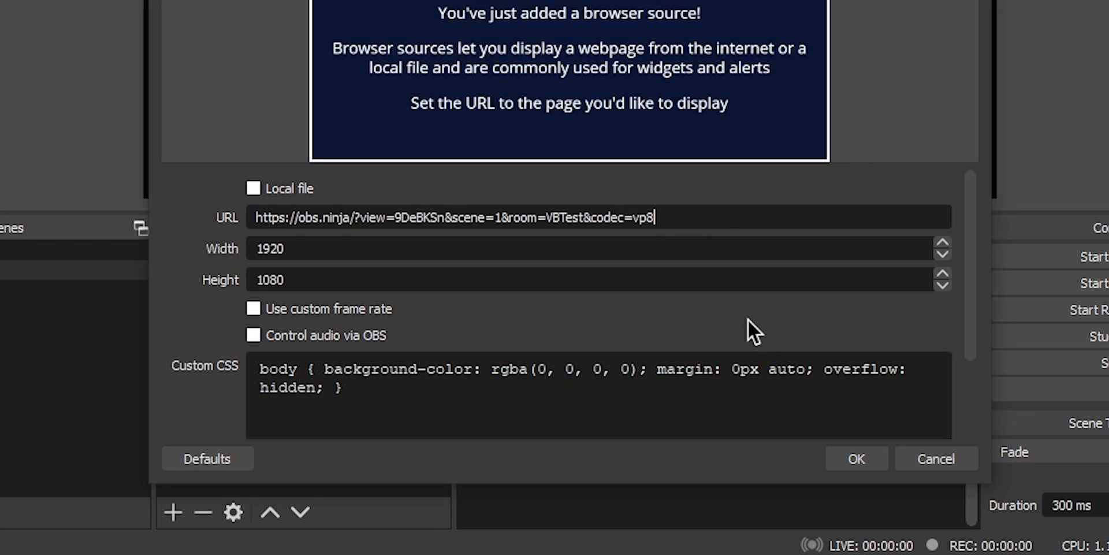
Step: Append &bitrate=6000&optimize to the browser source's URL and accept its properties
text(&bitrate=)
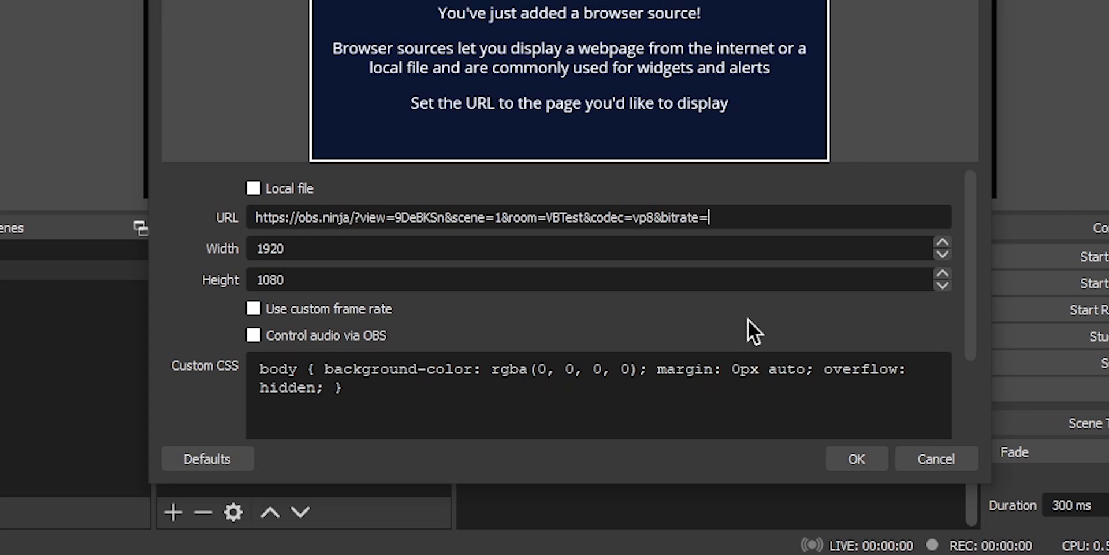
text(6000)
text(&optimize)
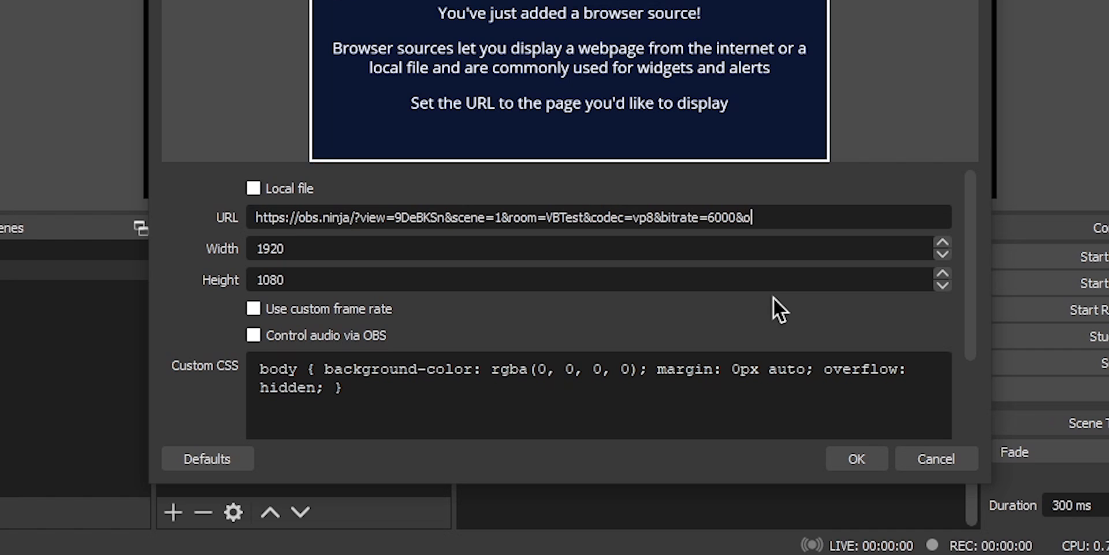
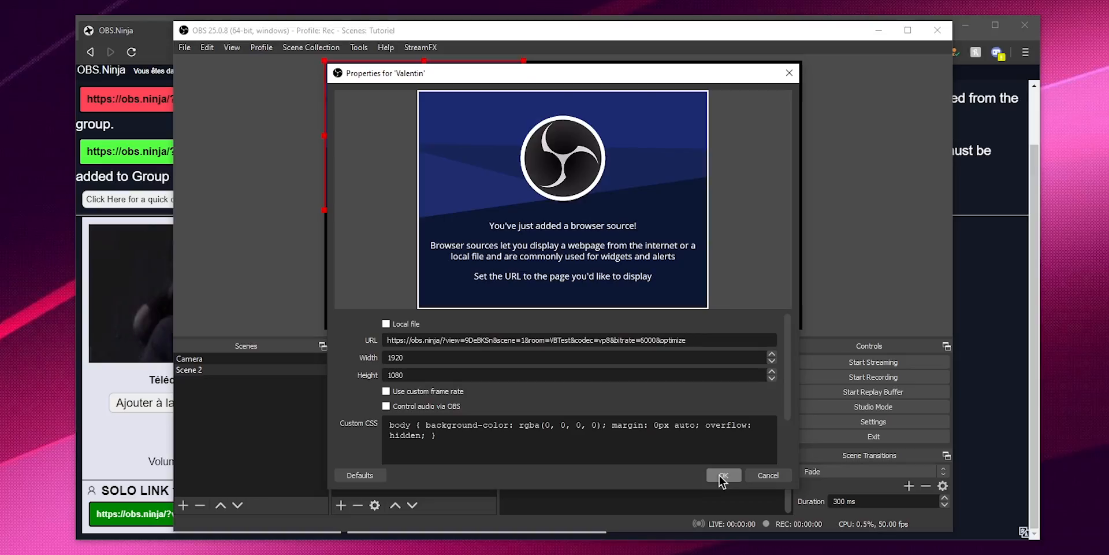
click(724, 475)
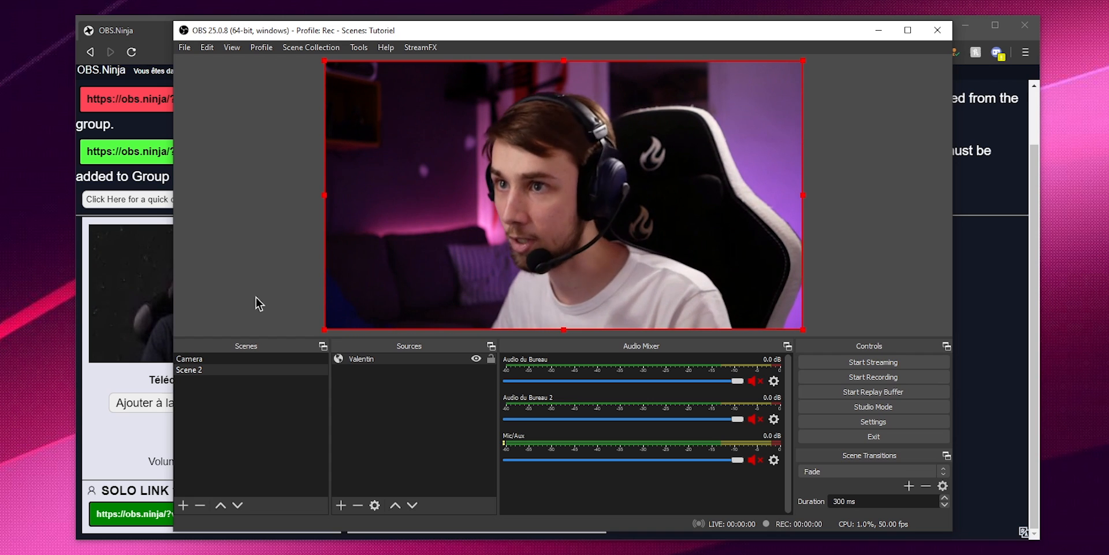
Step: Enable audio control via OBS in the host's browser source properties
right_click(387, 362)
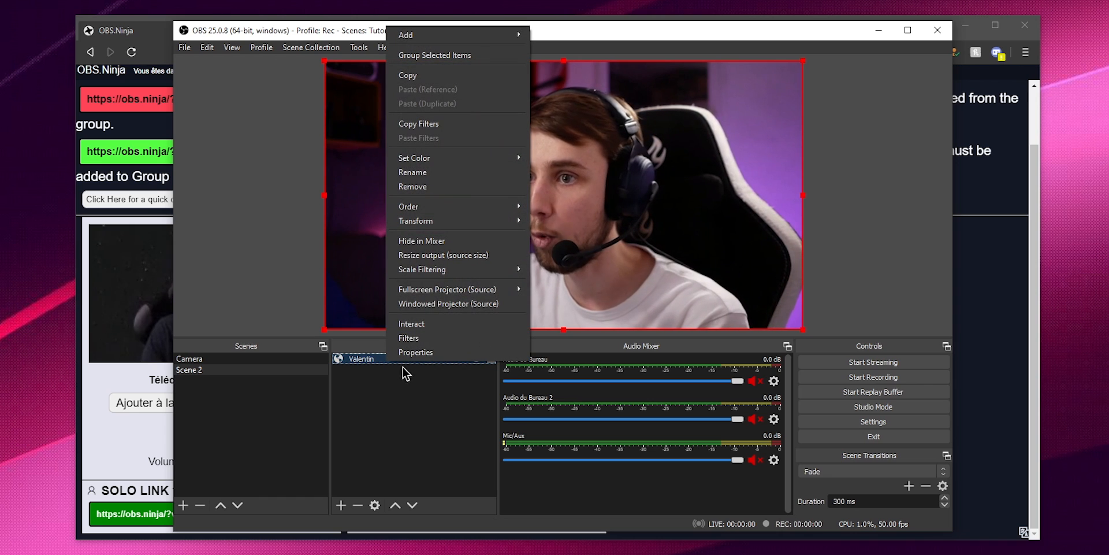
click(432, 354)
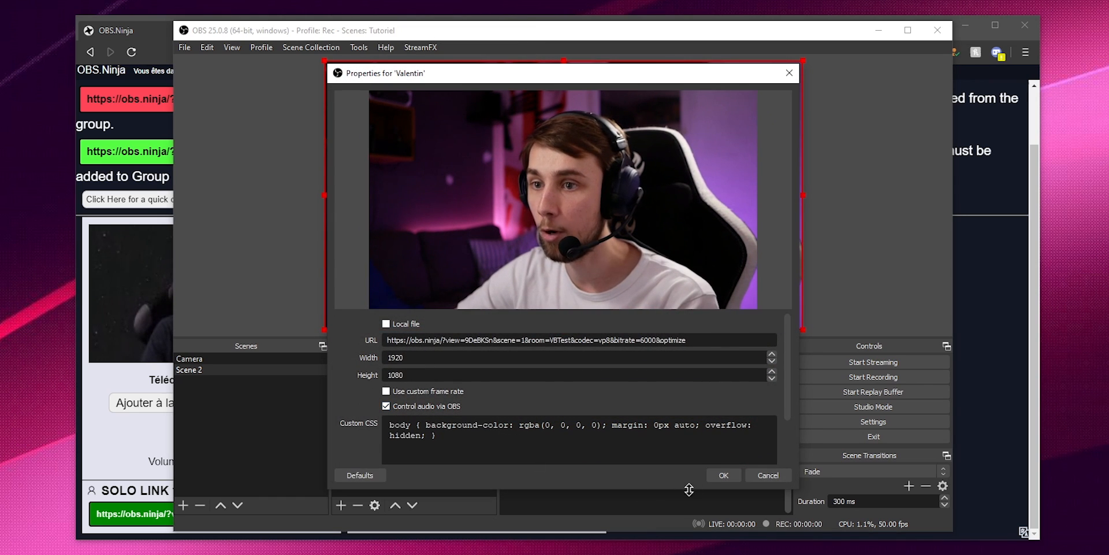
click(723, 475)
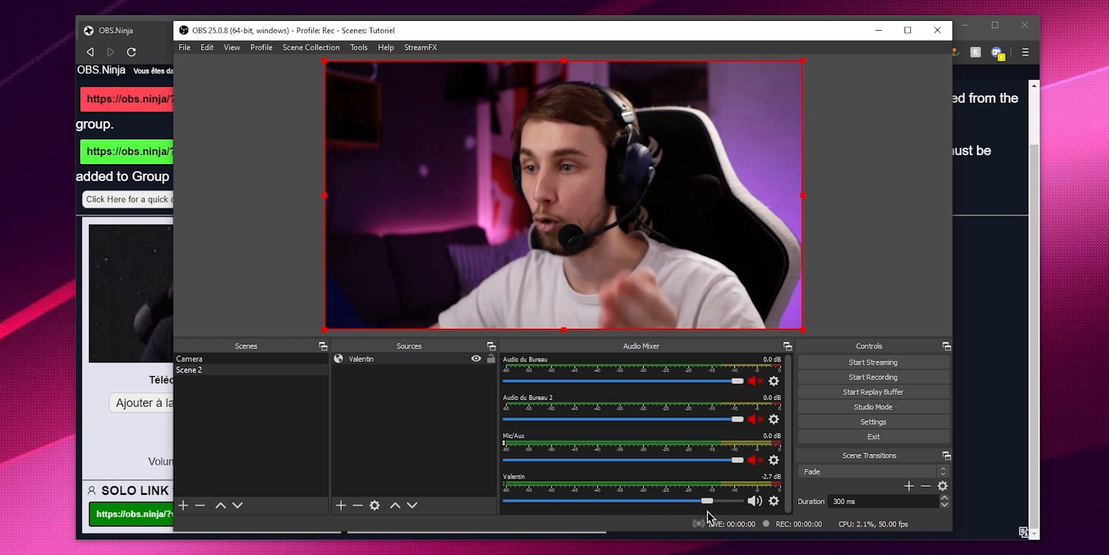
Step: Set the host source's mixer volume to 0.0 dB and mute it
drag(709, 512, 746, 509)
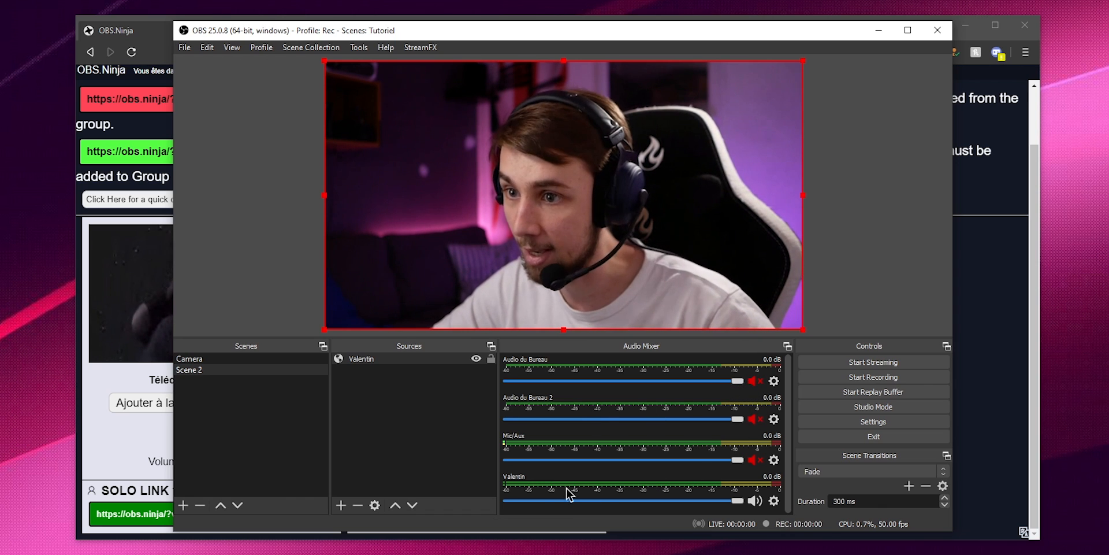
click(755, 502)
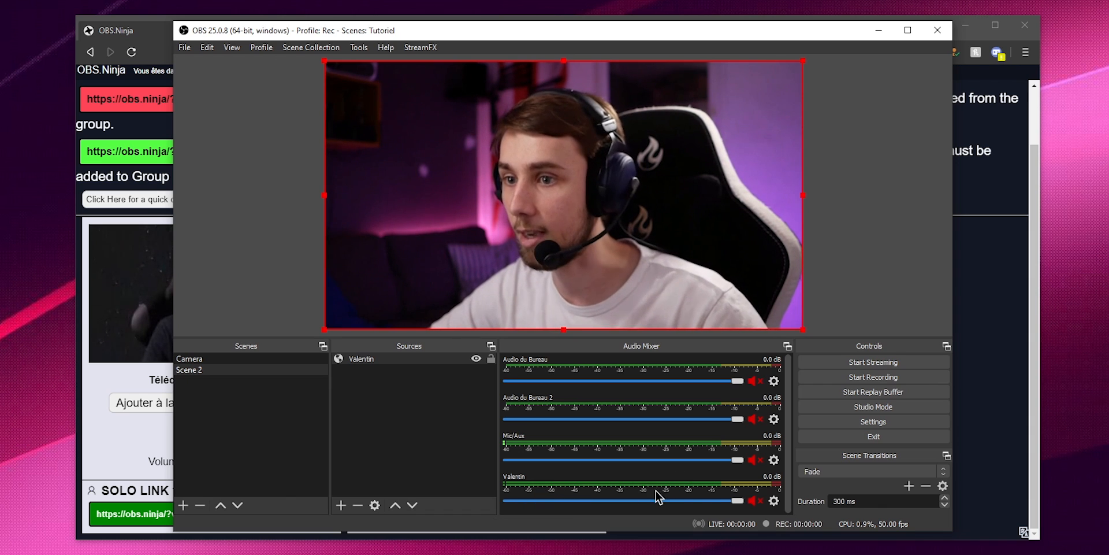
click(754, 500)
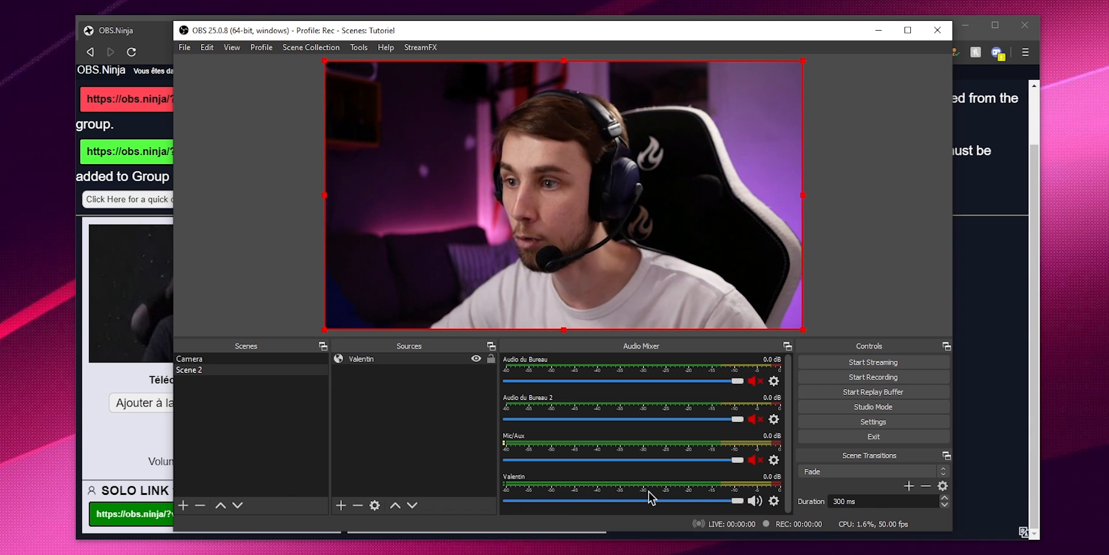
click(755, 500)
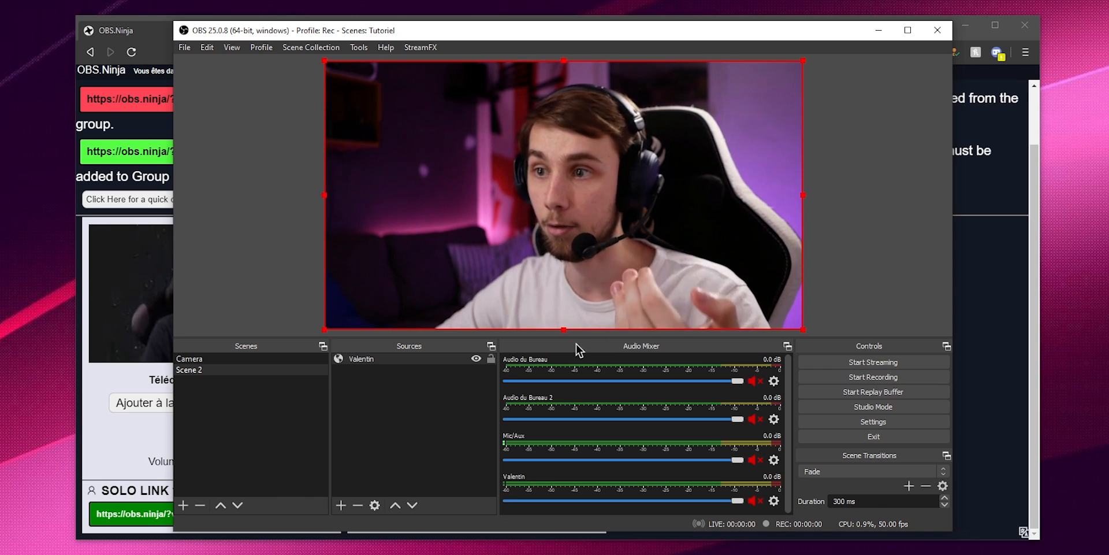
Step: Shrink the host's camera feed to about half the canvas width and place it vertically centred against the canvas's right edge
drag(803, 330, 519, 179)
drag(440, 113, 712, 189)
drag(589, 137, 564, 121)
drag(565, 255, 560, 258)
drag(616, 225, 616, 231)
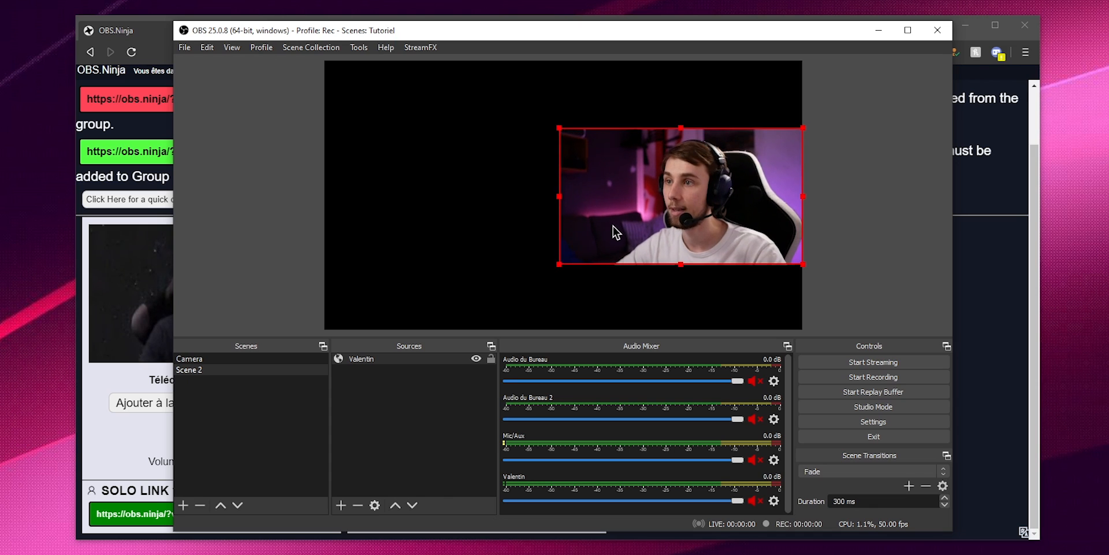
Step: Copy the guest's solo link from the OBS.Ninja director page and return to the second OBS Studio instance
click(983, 372)
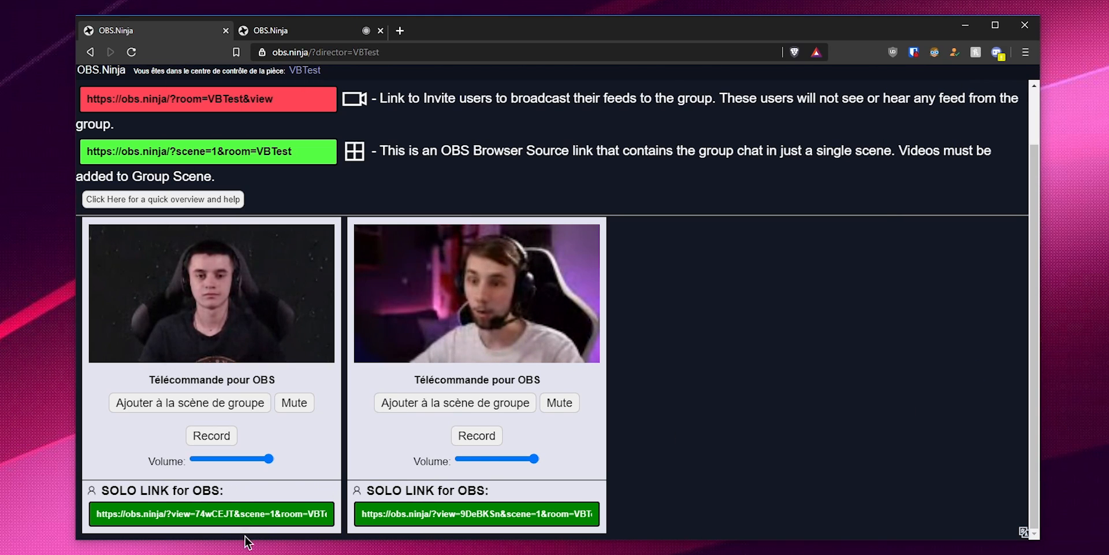
click(177, 515)
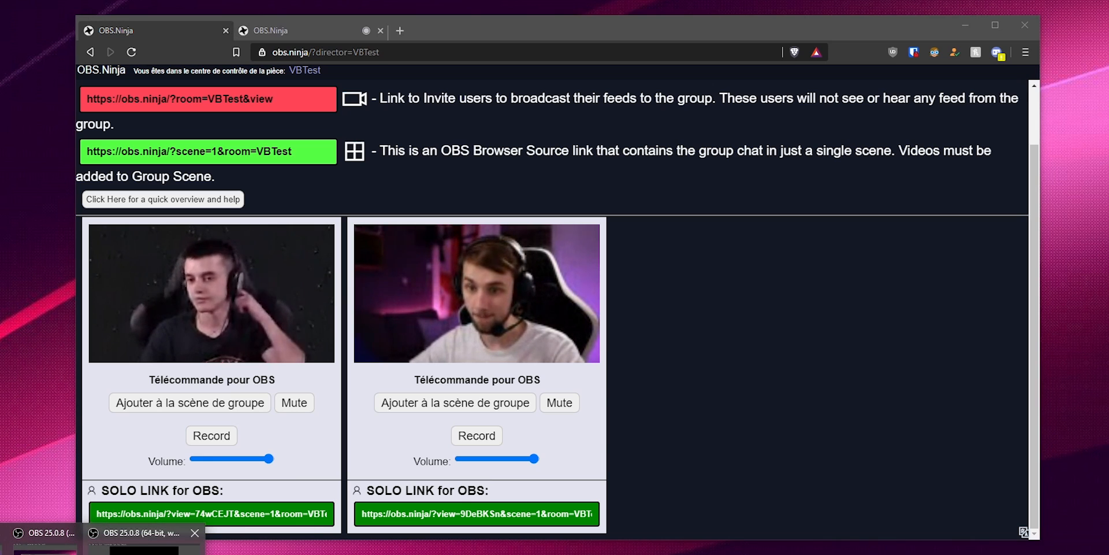
click(144, 537)
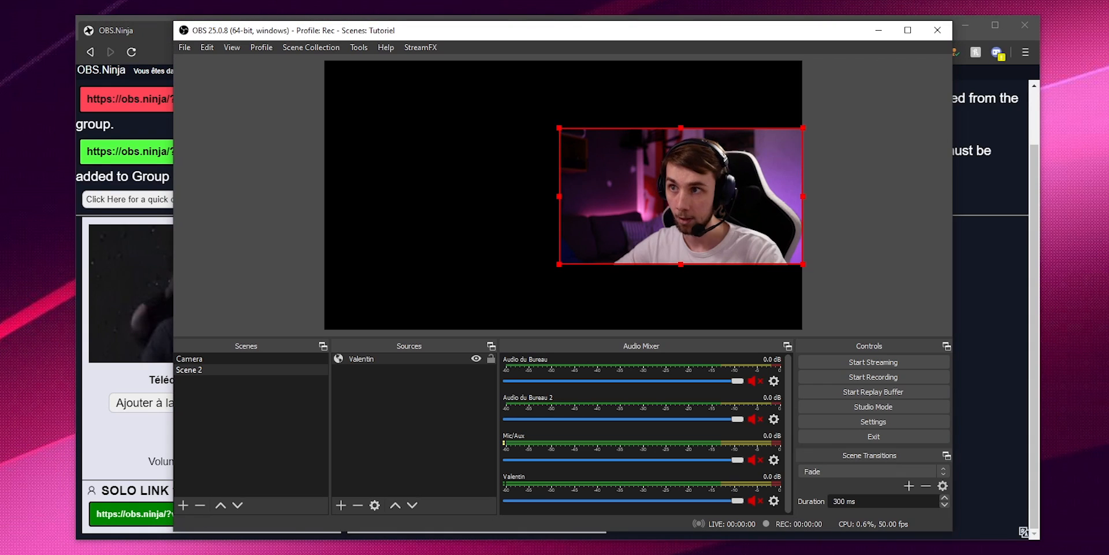
Step: Add a new visible Browser source named with the guest's nickname to Scene 2
click(341, 505)
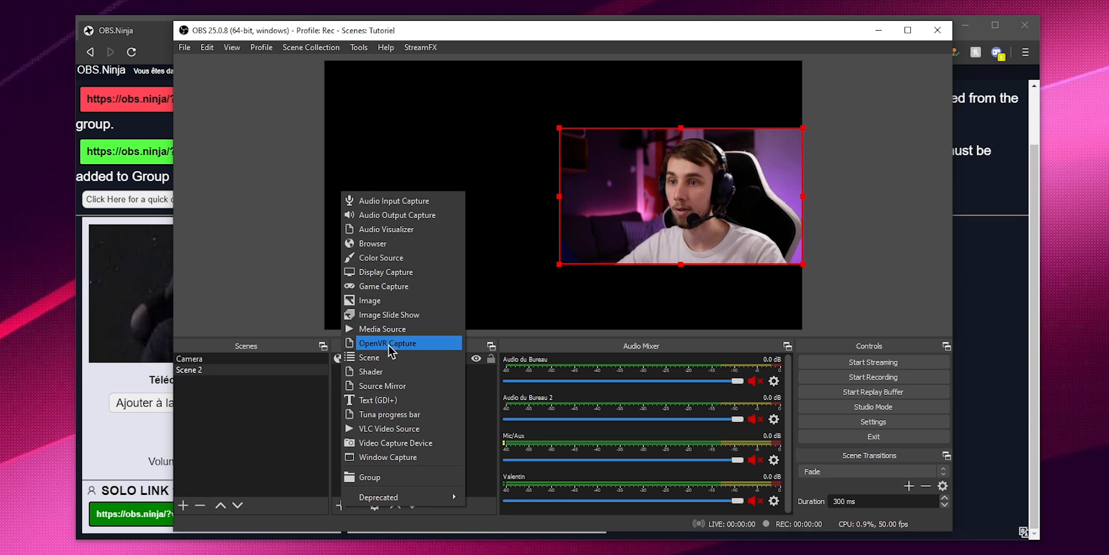
click(390, 247)
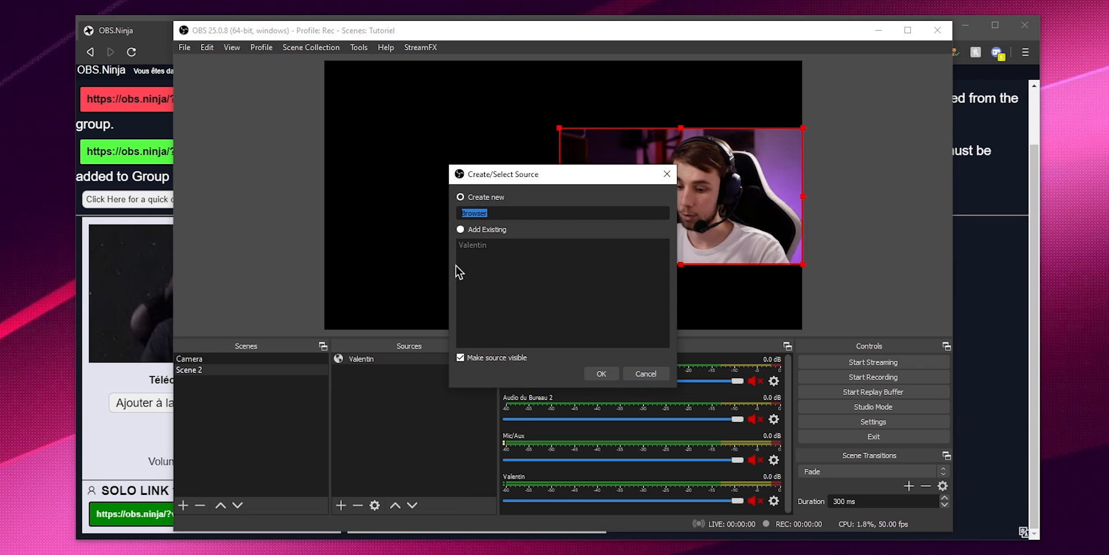
text(Happy)
key(Return)
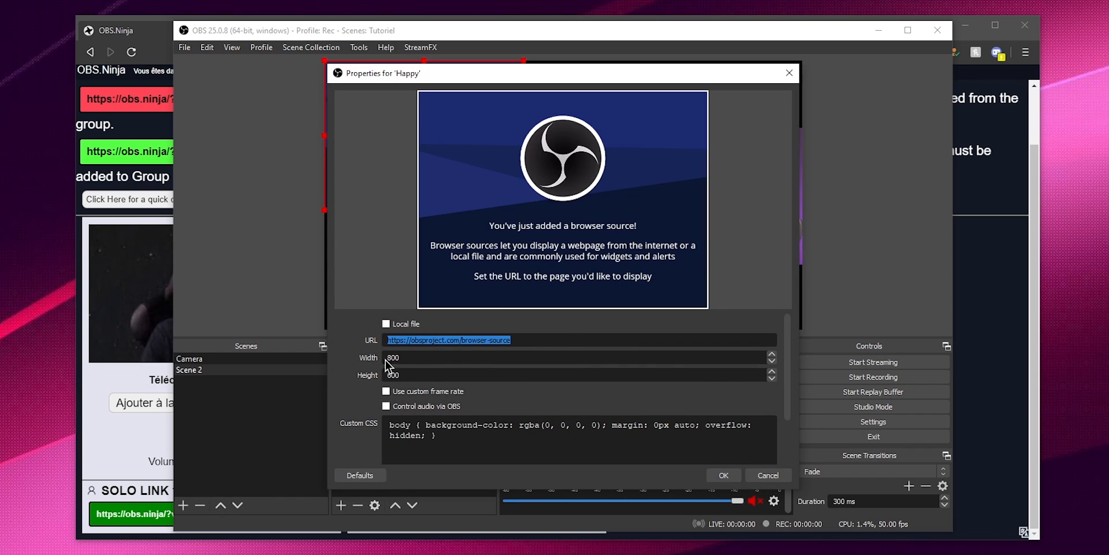
Step: Set the guest source's URL to the copied solo link plus &codec=vp8&bitrate=6000&optimize, size it 1920 by 1080, and enable audio control via OBS
key(ctrl+v)
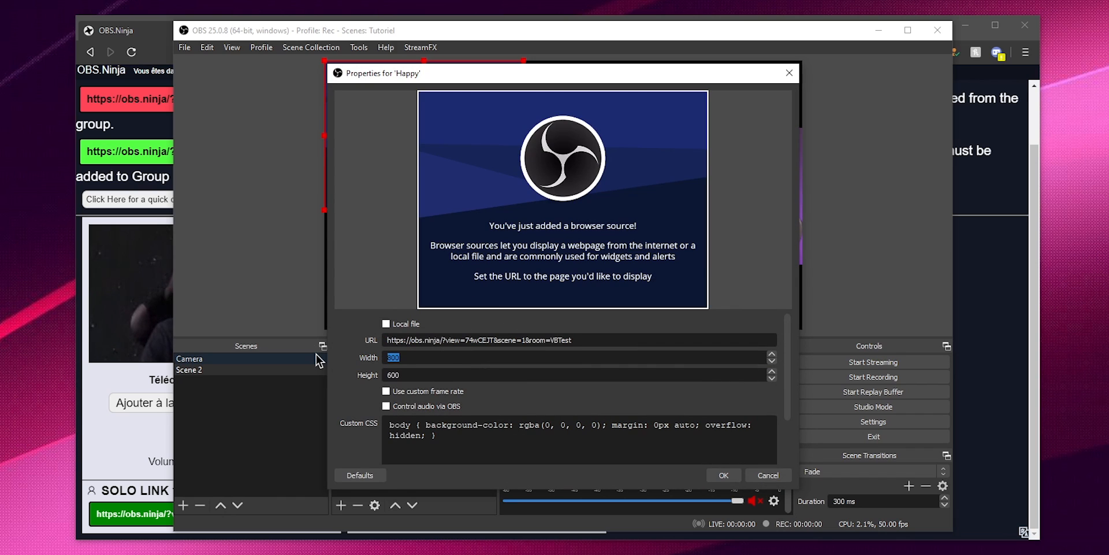
text(1920)
click(413, 376)
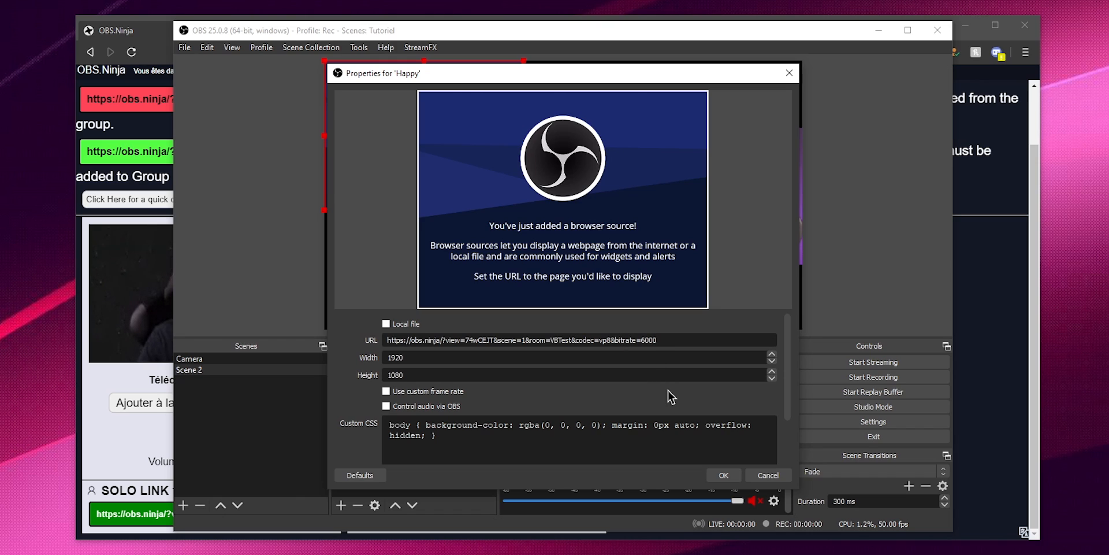
text(&optimize)
click(722, 475)
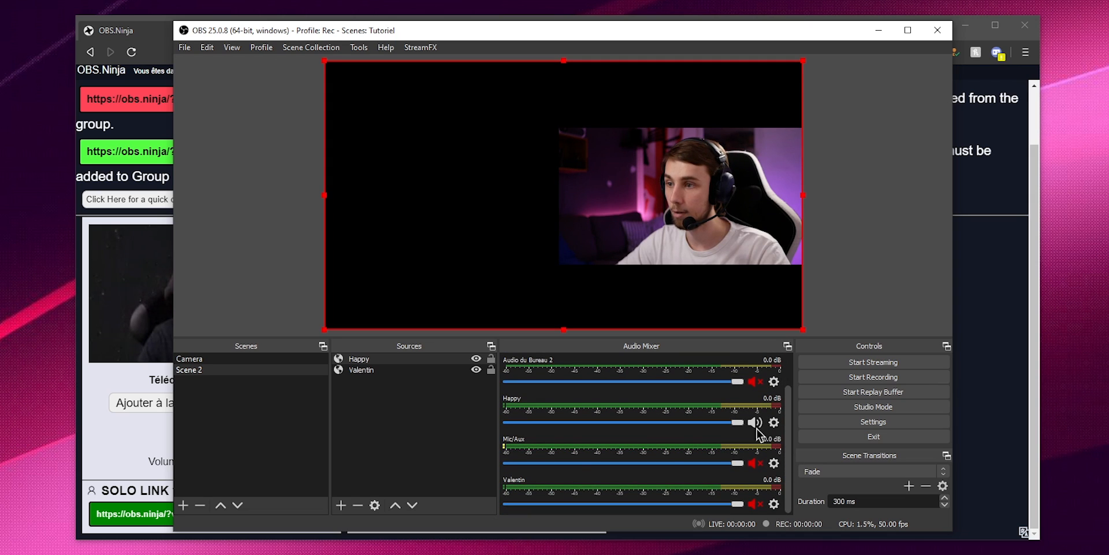
Step: Mute the guest source and fit its camera feed into the canvas's left half, aligned in height with the host's feed
scroll(790, 452, up, 3)
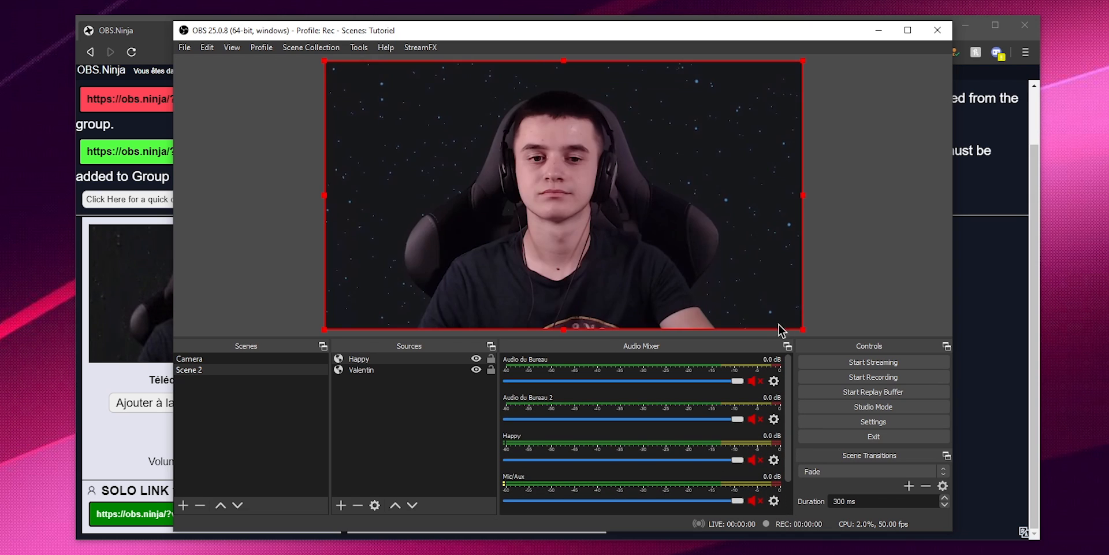
drag(802, 331, 557, 192)
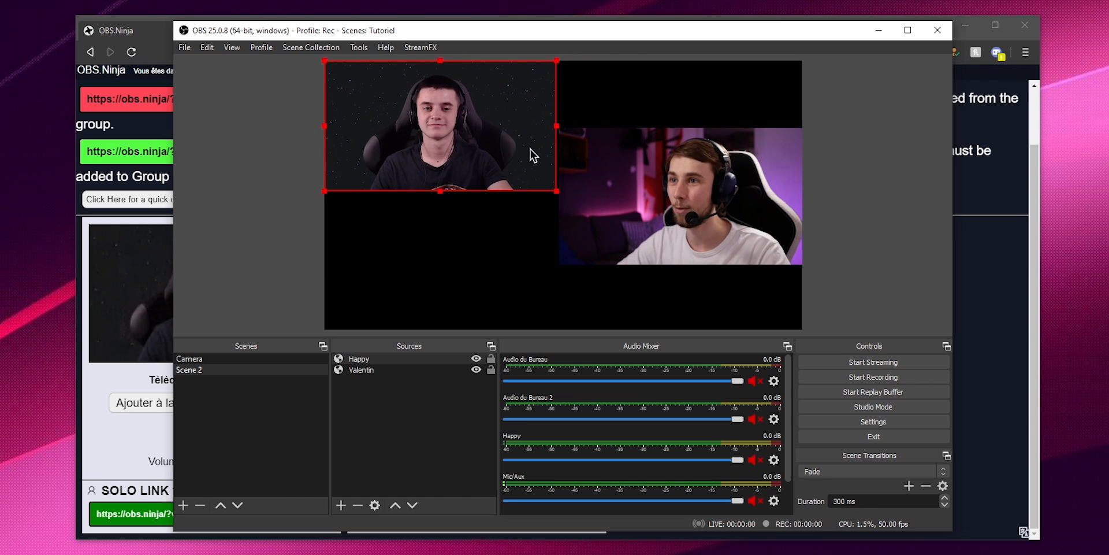
drag(530, 150, 529, 221)
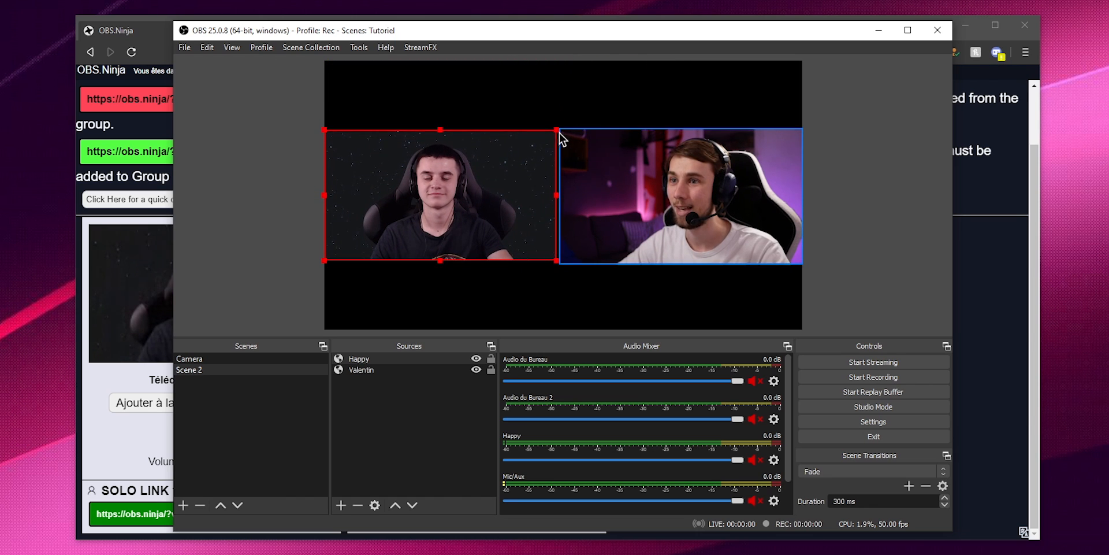
drag(557, 132, 561, 129)
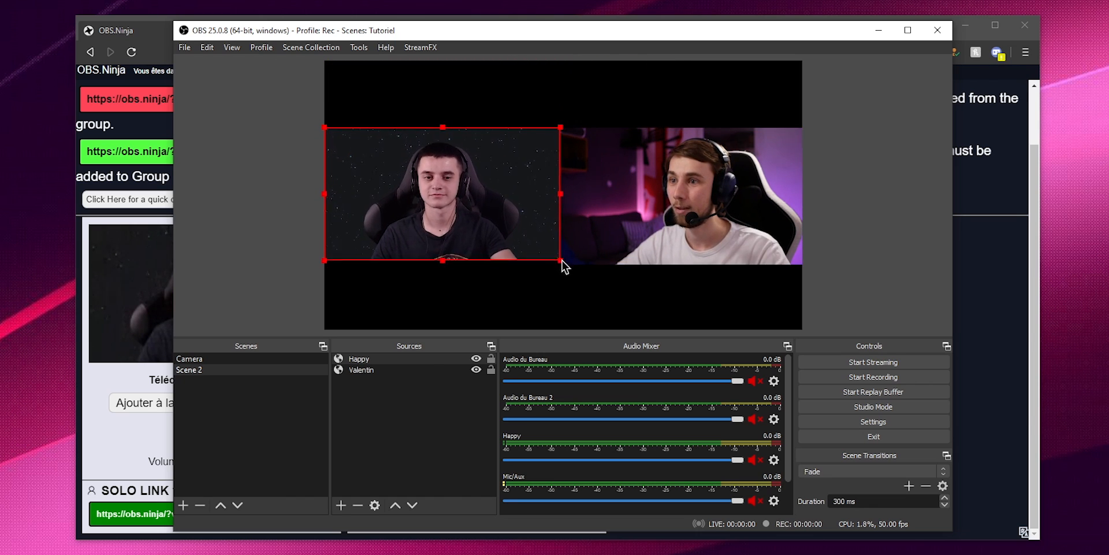
drag(561, 261, 568, 265)
click(570, 312)
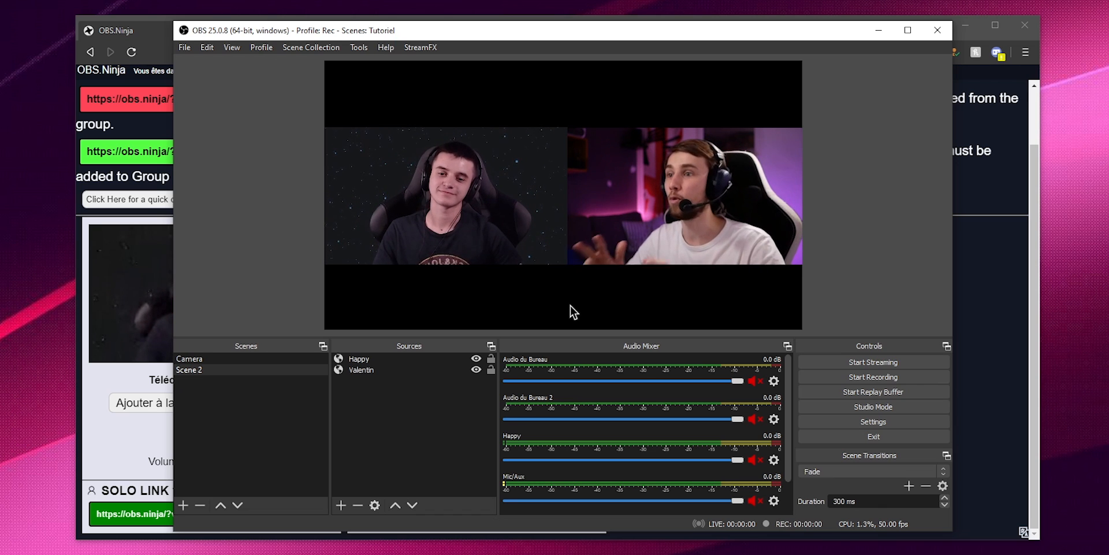
Step: Hide both individual camera sources in Scene 2 and copy the group scene link from the OBS.Ninja director page
click(476, 359)
click(476, 370)
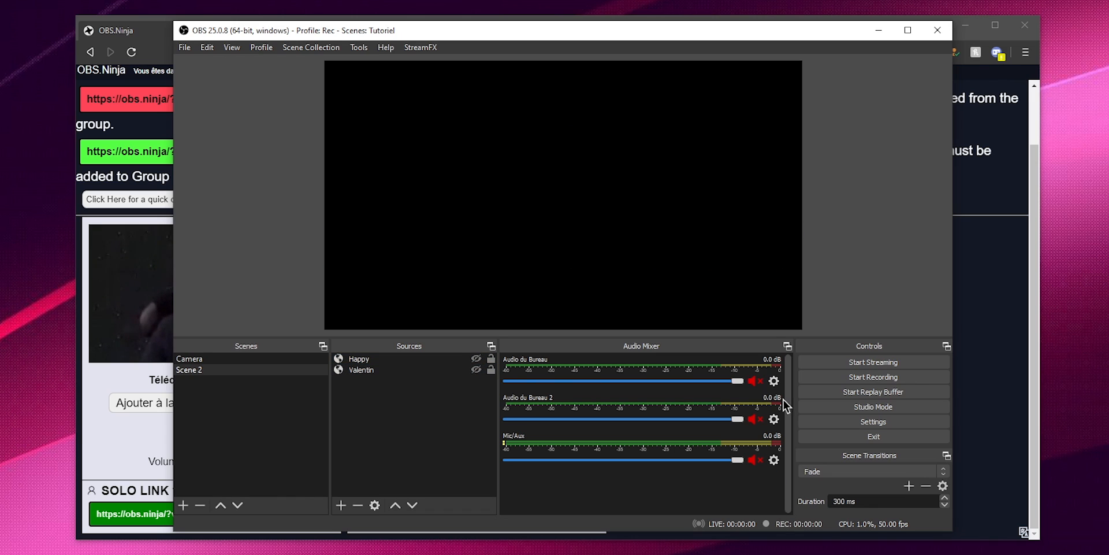
click(1001, 372)
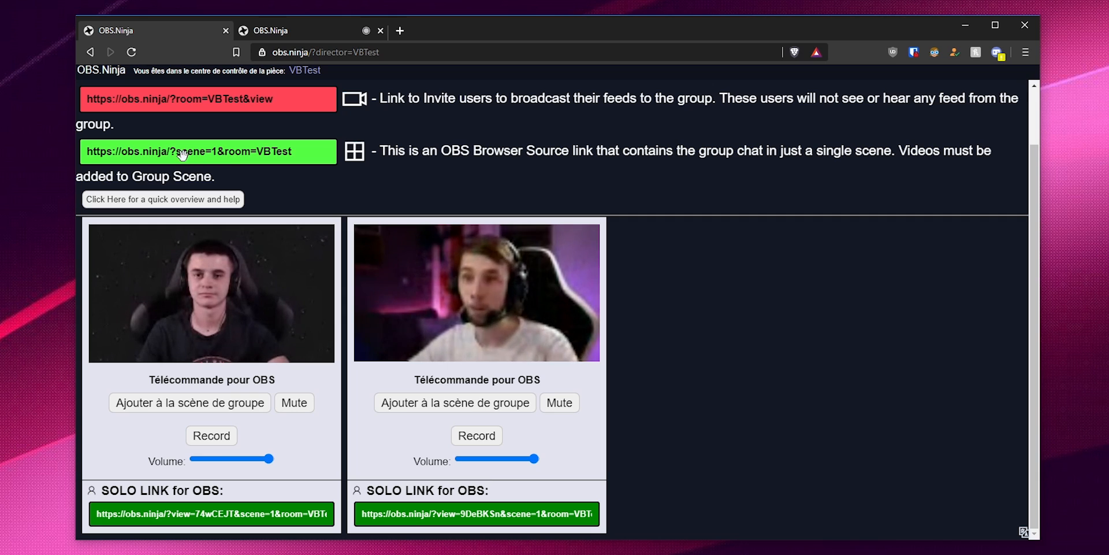
click(229, 156)
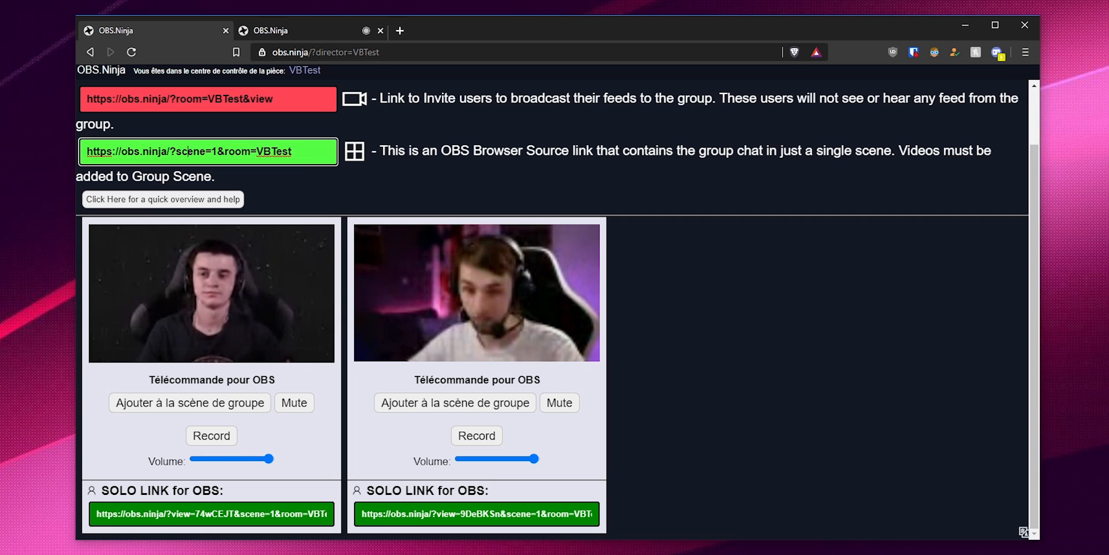
Step: Return to the second OBS Studio instance and add a new visible Browser source named GLOBAL to Scene 2
click(103, 554)
click(148, 549)
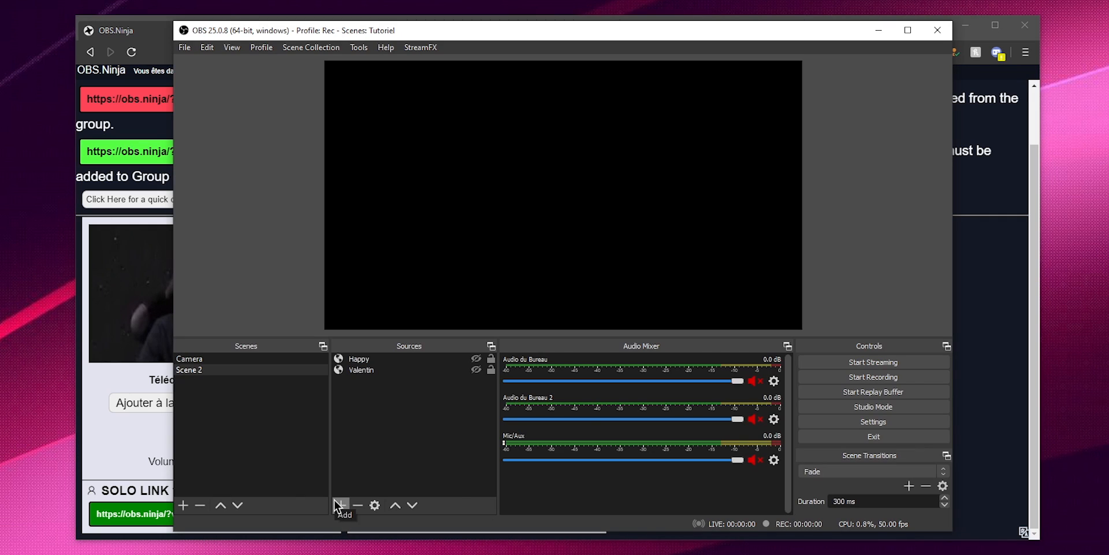
click(338, 505)
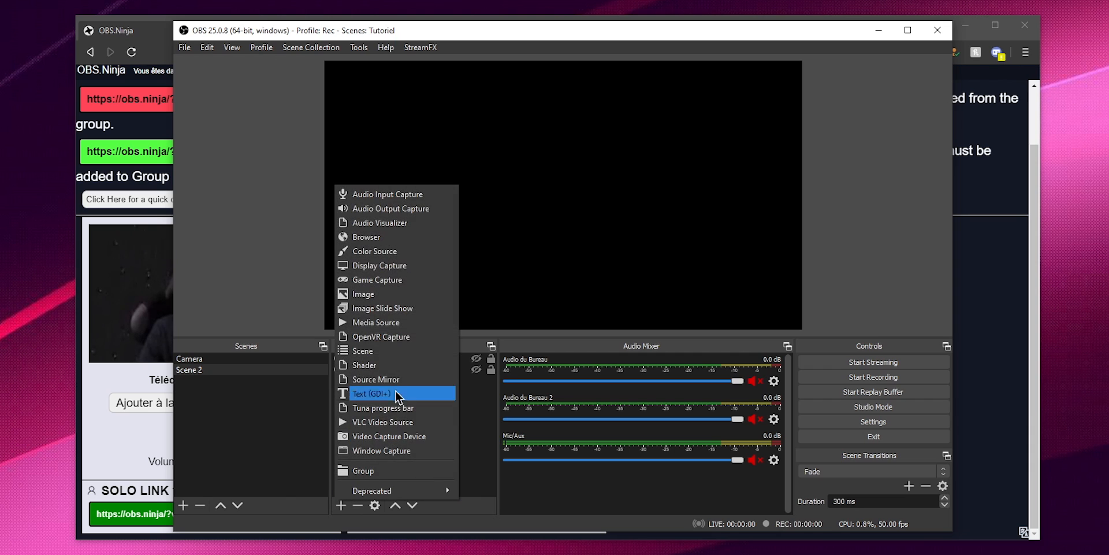
click(387, 238)
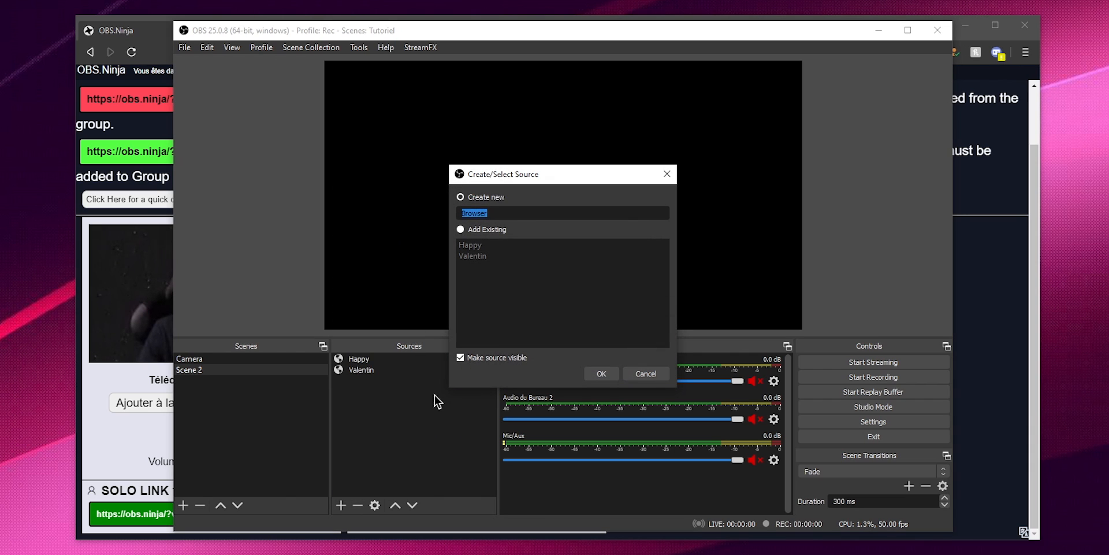
text(GLOBAL)
click(602, 374)
Step: Set GLOBAL's URL to the copied group link plus &codec=vp8&bitrate=6000&optimize, size it 1920 by 1080, and enable audio control via OBS
key(Tab)
key(ctrl+v)
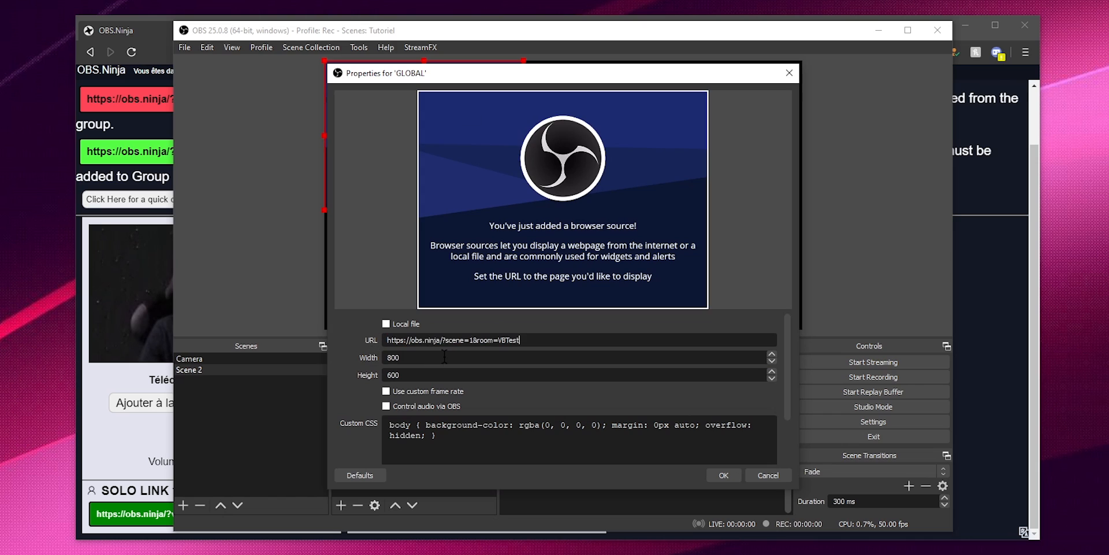
key(Tab)
text(1920)
key(Tab)
click(386, 406)
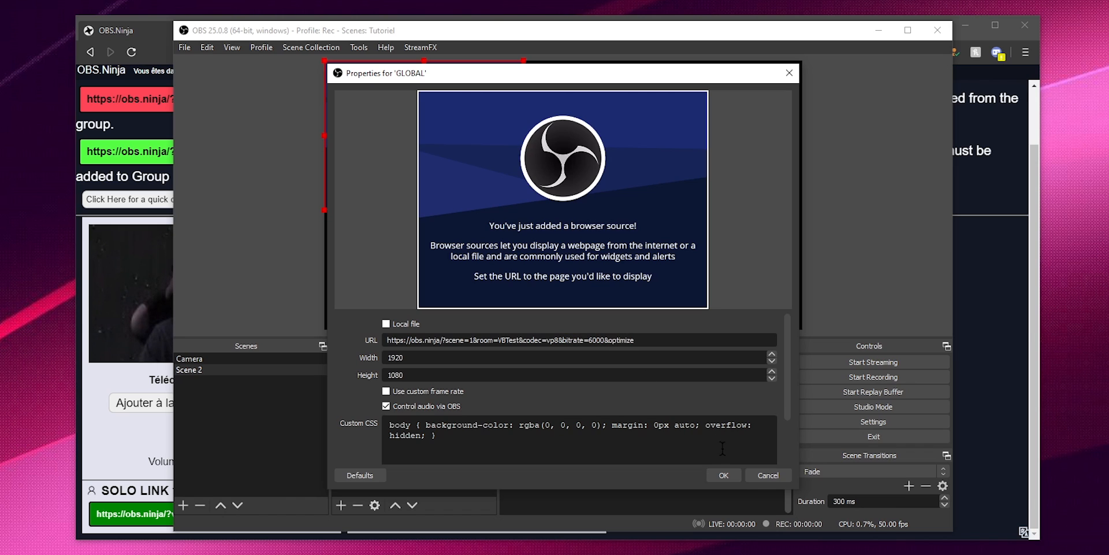
click(727, 475)
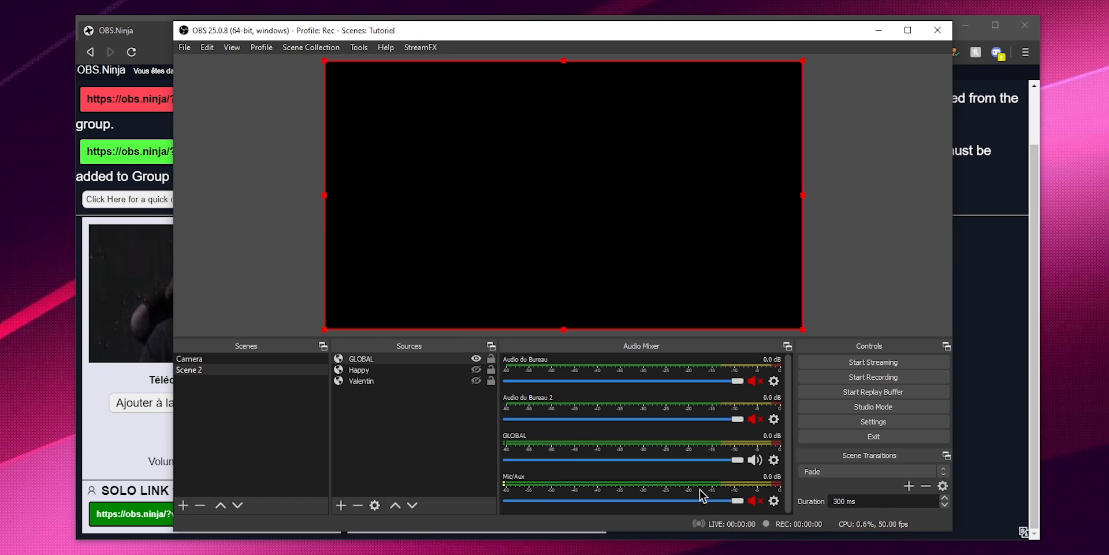
Step: Add the host's feed to the group scene on the OBS.Ninja director page and check the GLOBAL source in OBS Studio
click(1001, 414)
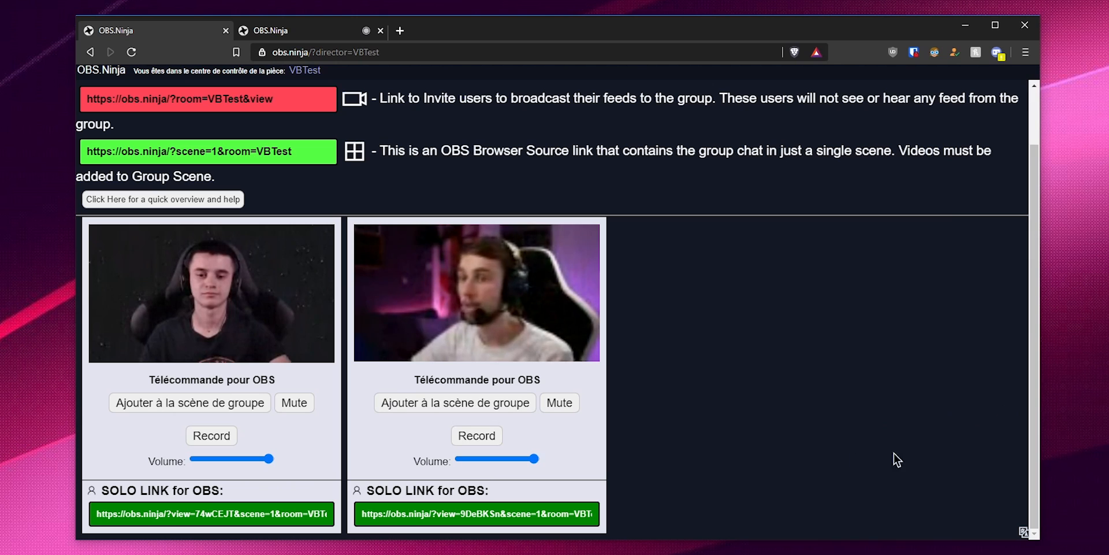
click(420, 404)
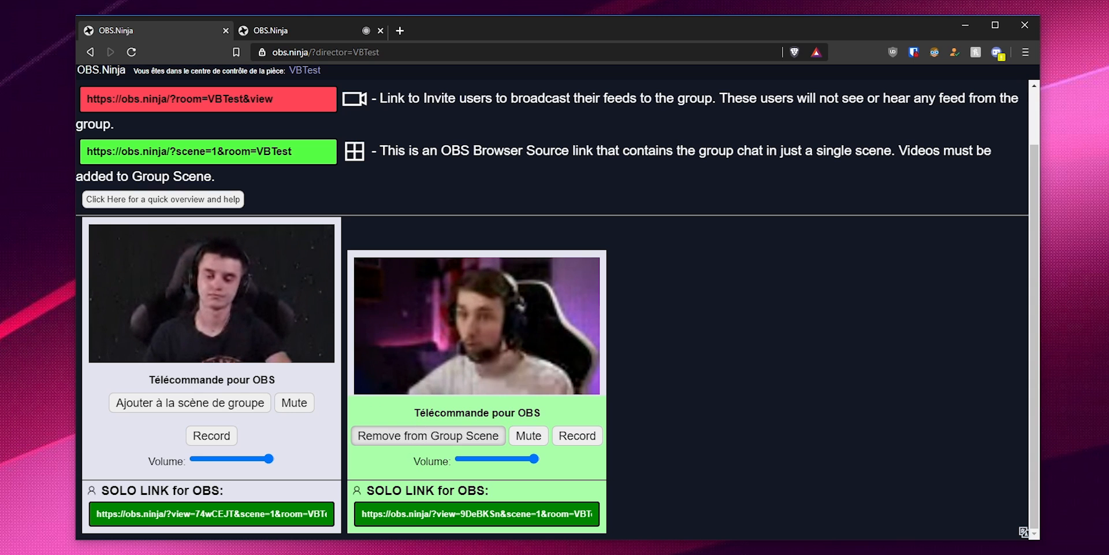
click(148, 548)
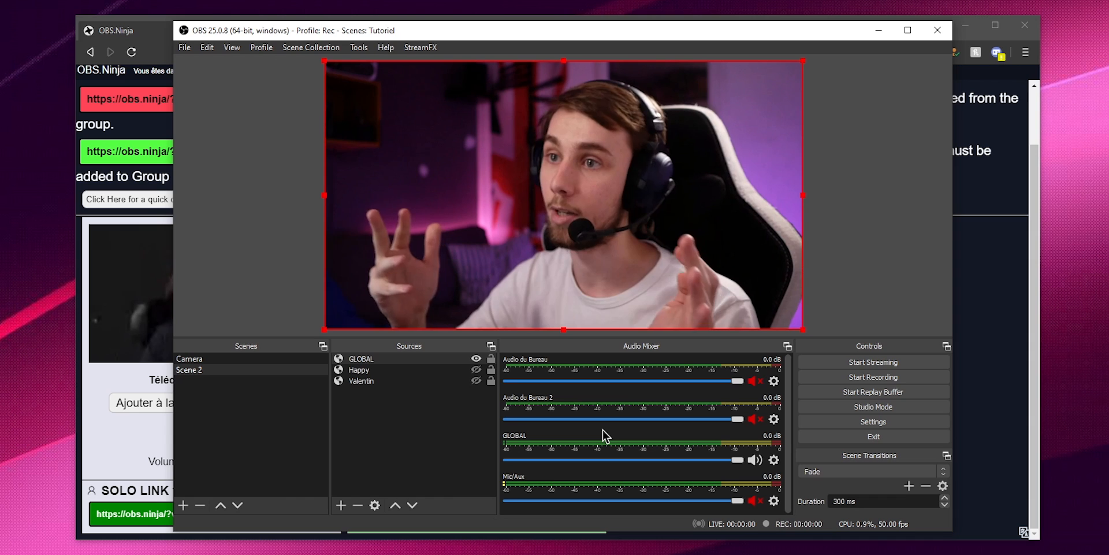
Step: Add the guest's feed to the OBS.Ninja group scene as well and return to OBS Studio to view the combined feeds
click(1001, 426)
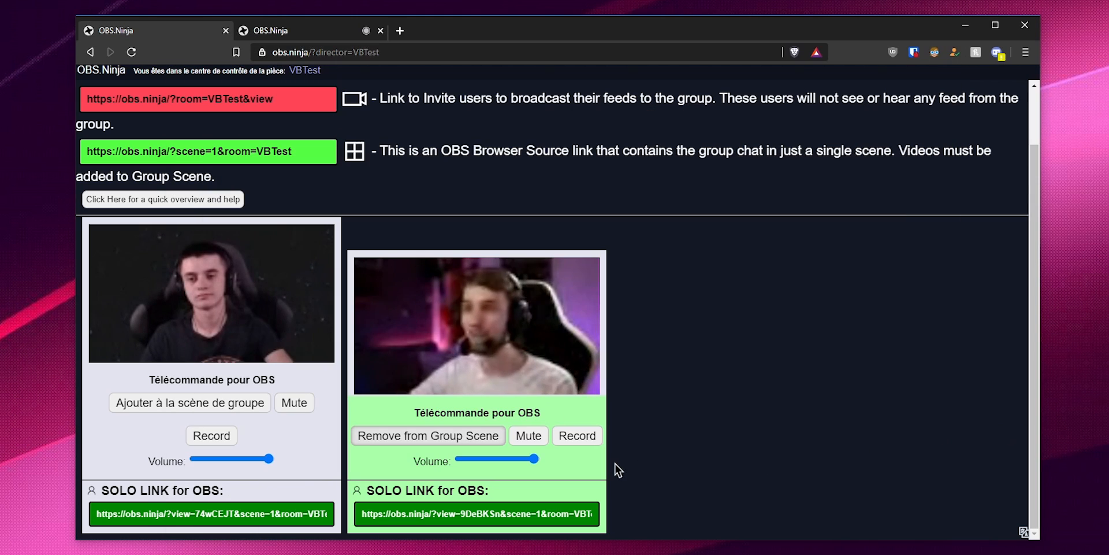
click(203, 402)
click(104, 554)
click(141, 545)
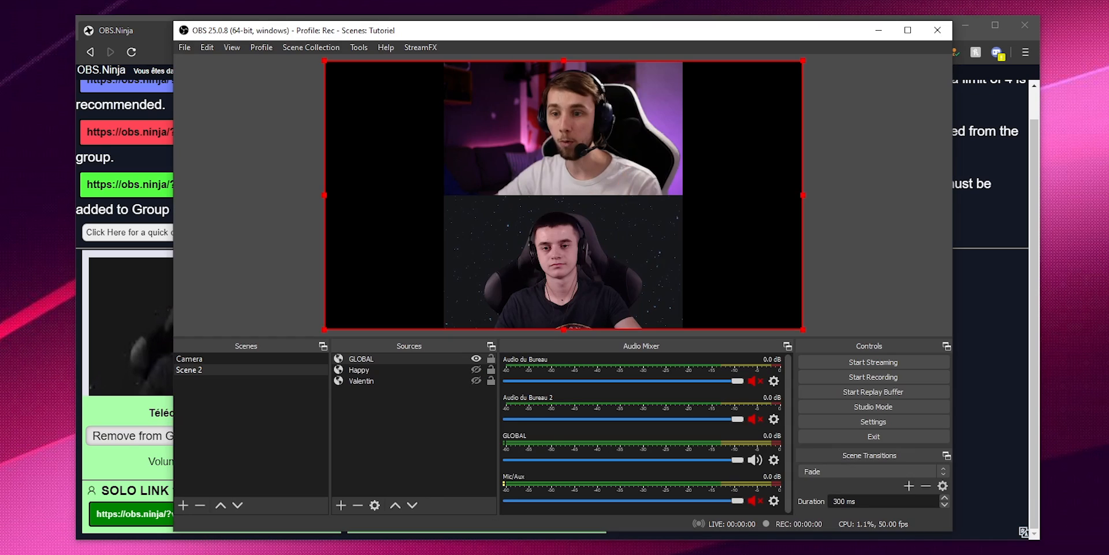